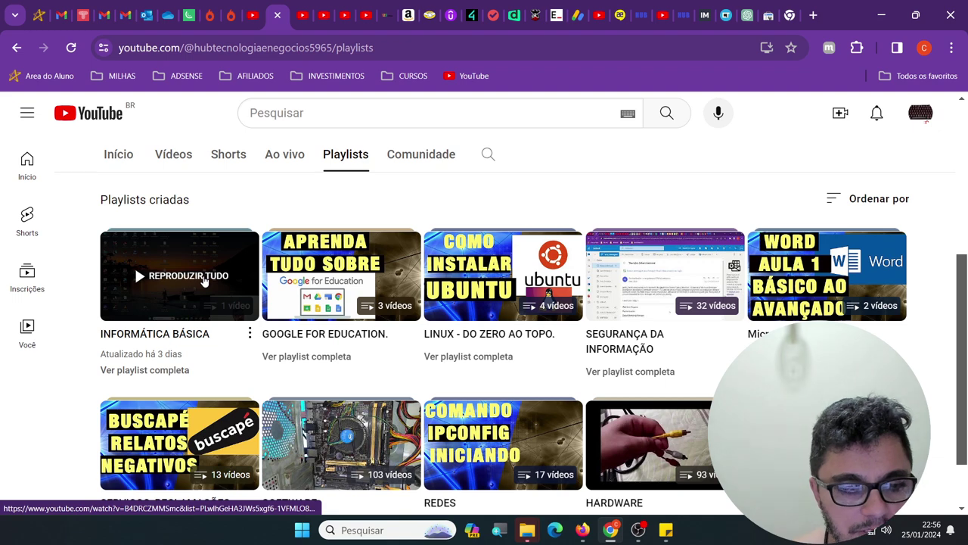
# - Look over the channel's playlists page and minimize the browser window to show the desktop
pyautogui.scroll(4, 454, 264)
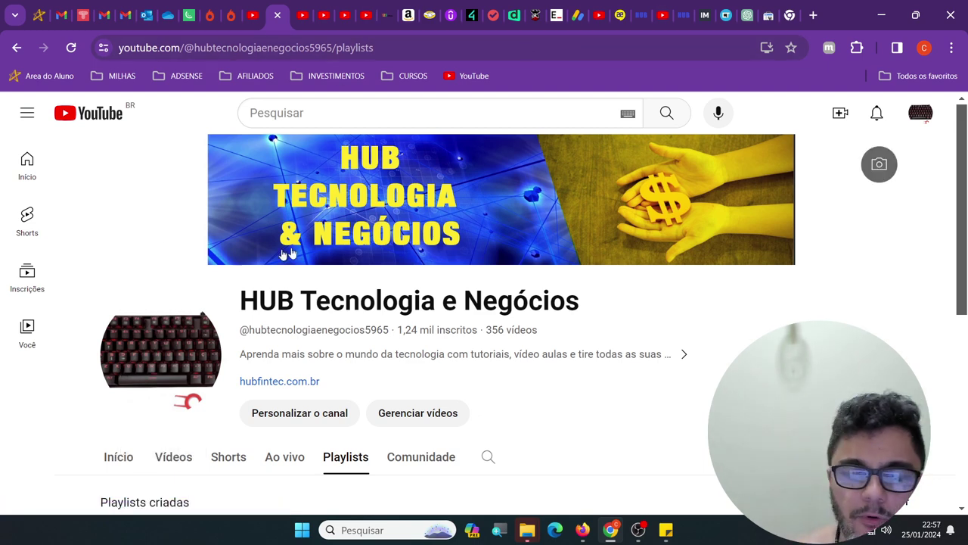
pyautogui.scroll(-3, 252, 229)
pyautogui.scroll(3, 410, 252)
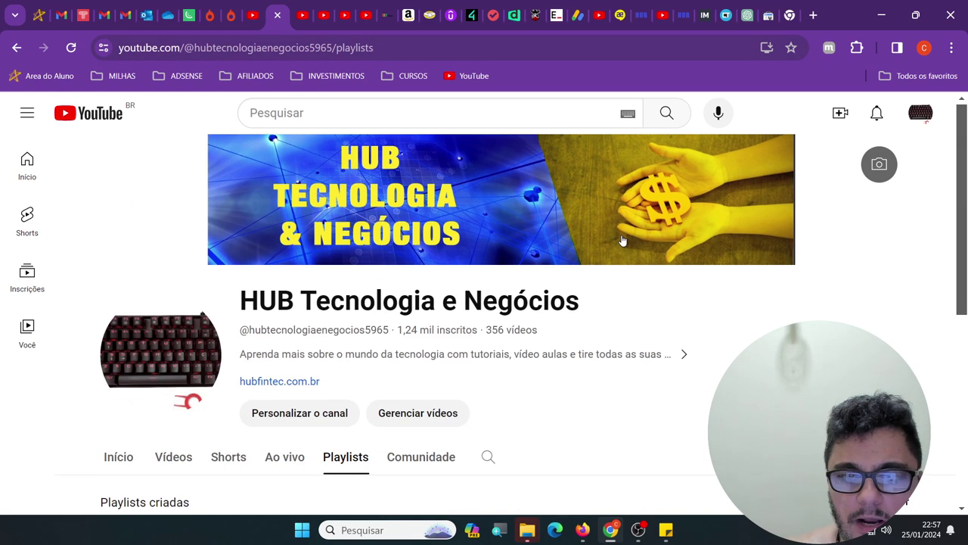
pyautogui.scroll(-3, 515, 238)
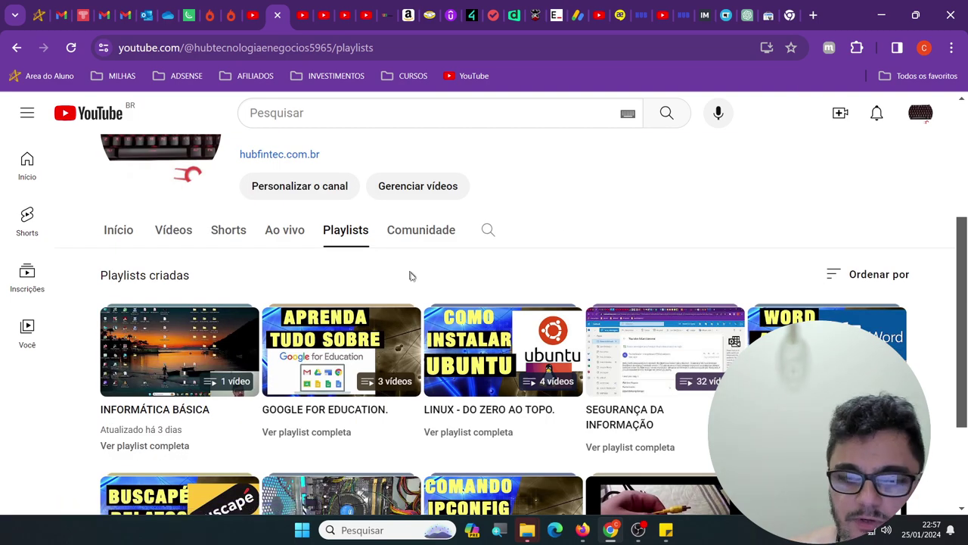
pyautogui.click(879, 15)
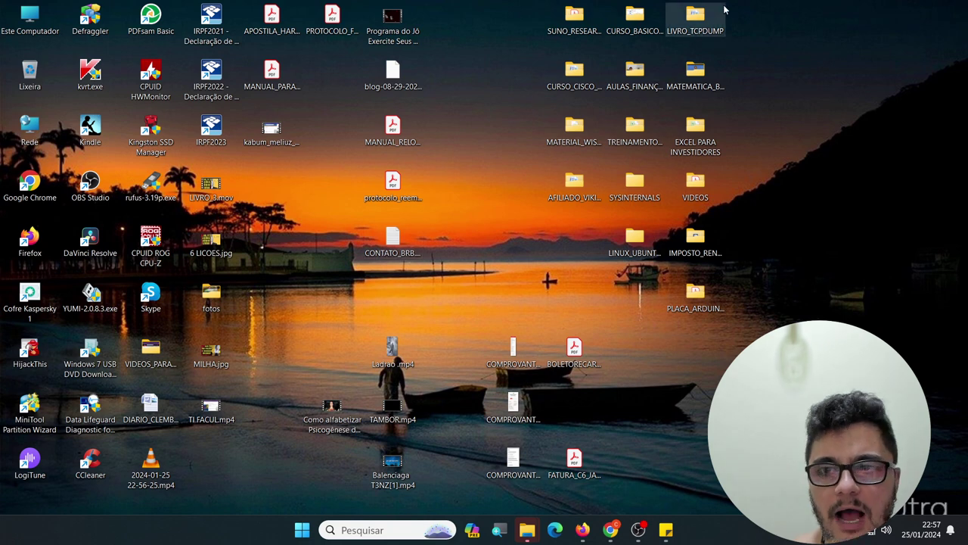
pyautogui.moveTo(798, 1); pyautogui.dragTo(923, 302)
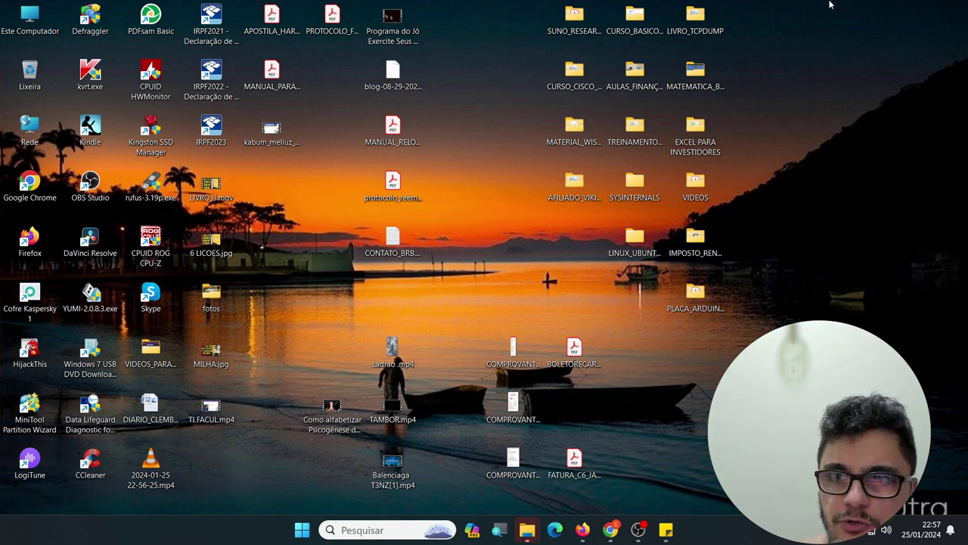
pyautogui.moveTo(829, 0); pyautogui.dragTo(1, 533)
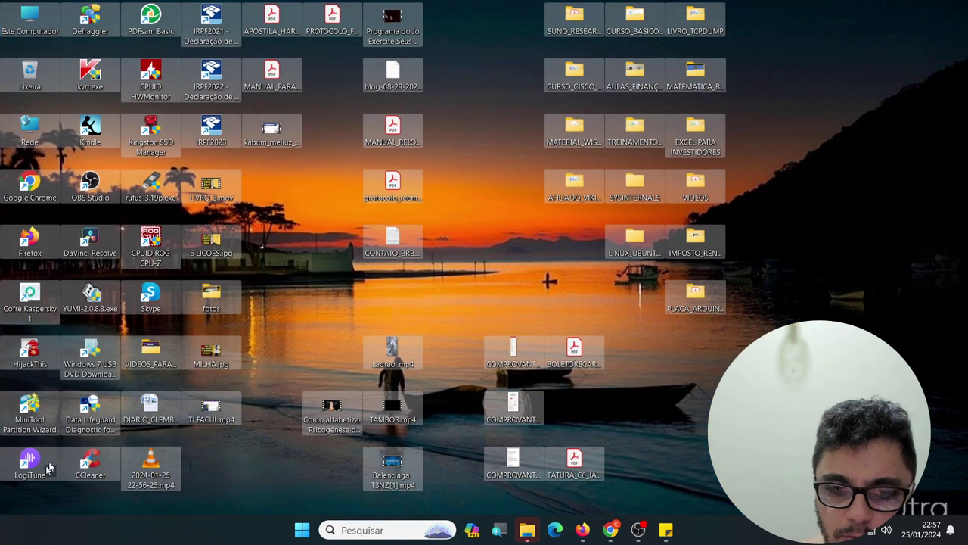
pyautogui.click(528, 197)
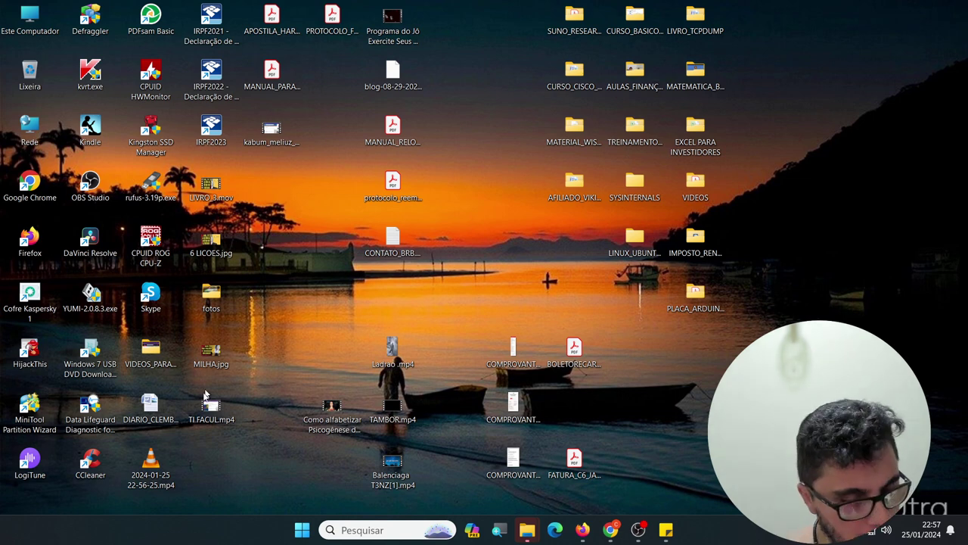
# - Search Windows for "lupa", open the Lupa magnifier and view its reading speed and voice settings
pyautogui.click(384, 531)
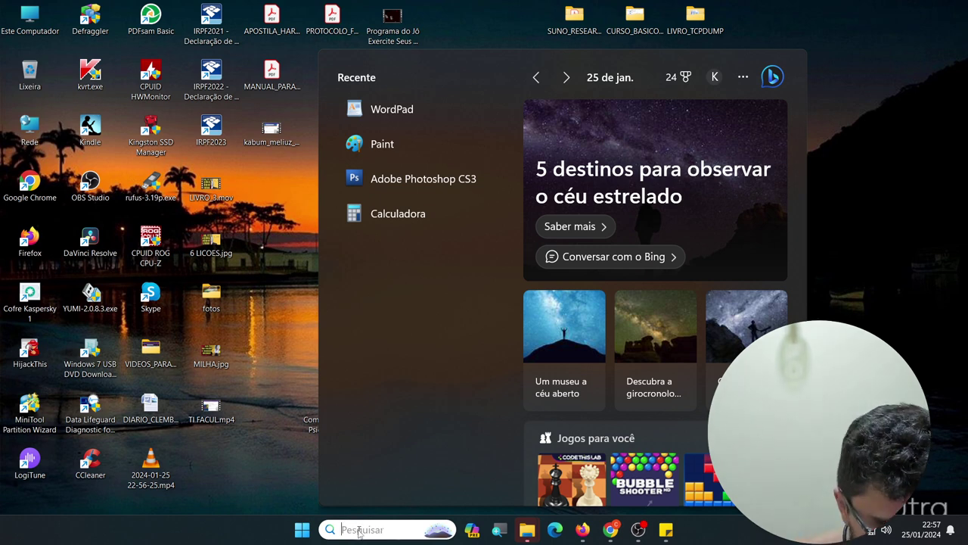
pyautogui.write('lupa')
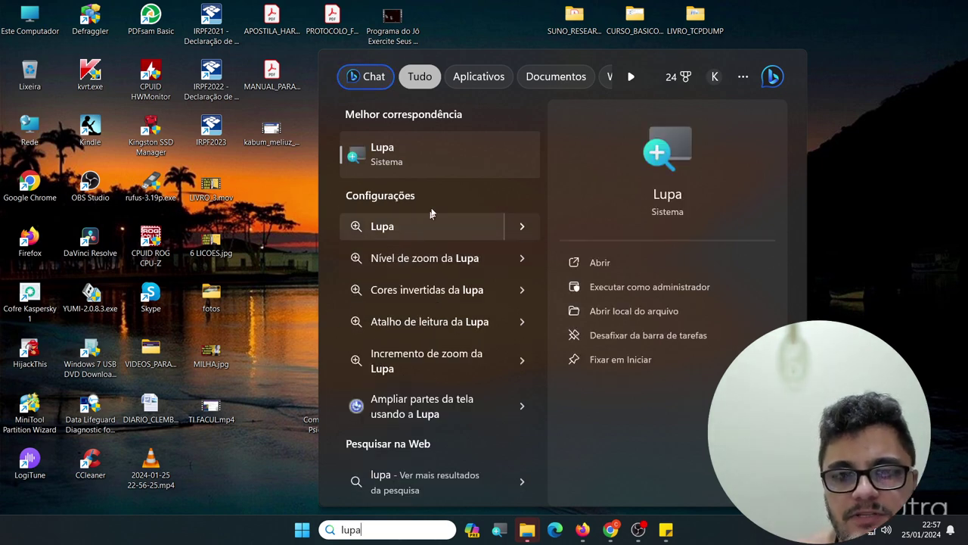
pyautogui.click(466, 158)
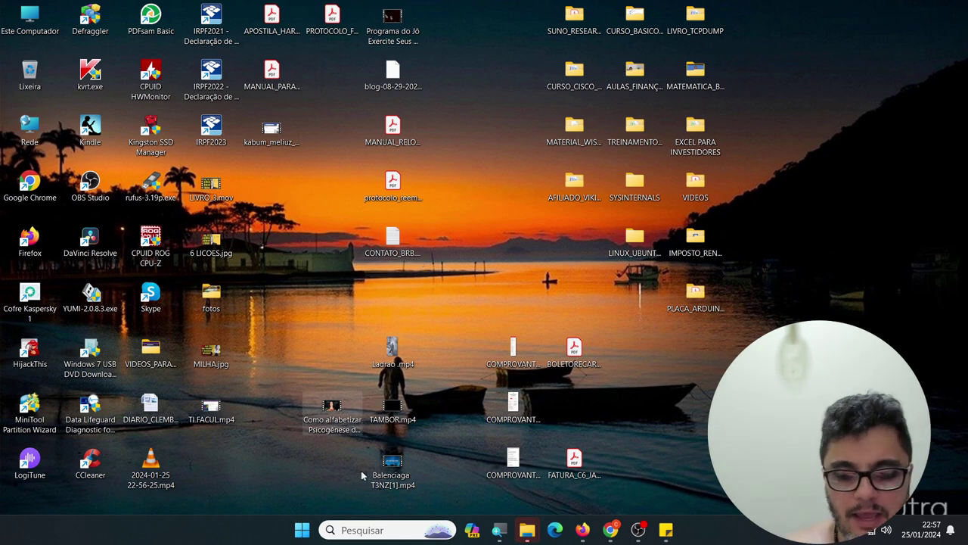
pyautogui.click(498, 529)
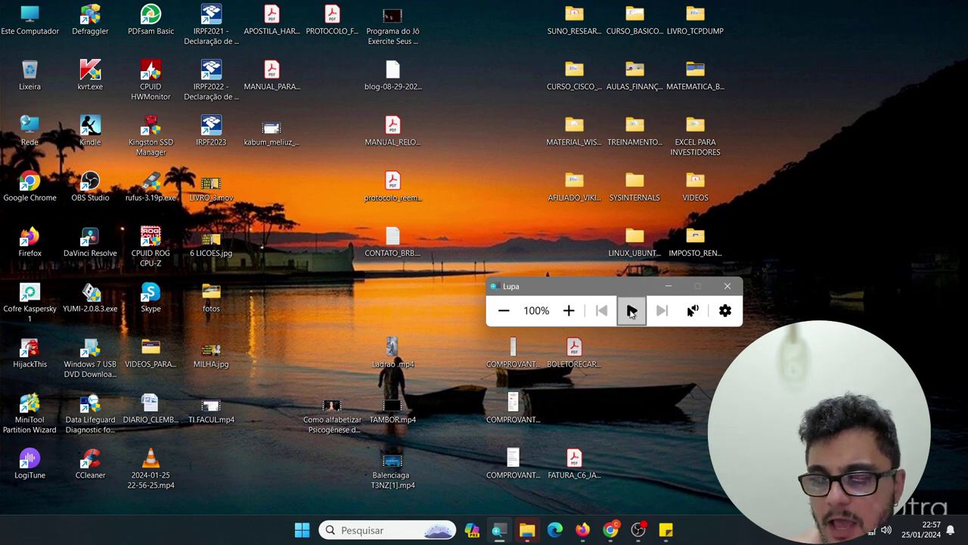
pyautogui.click(725, 310)
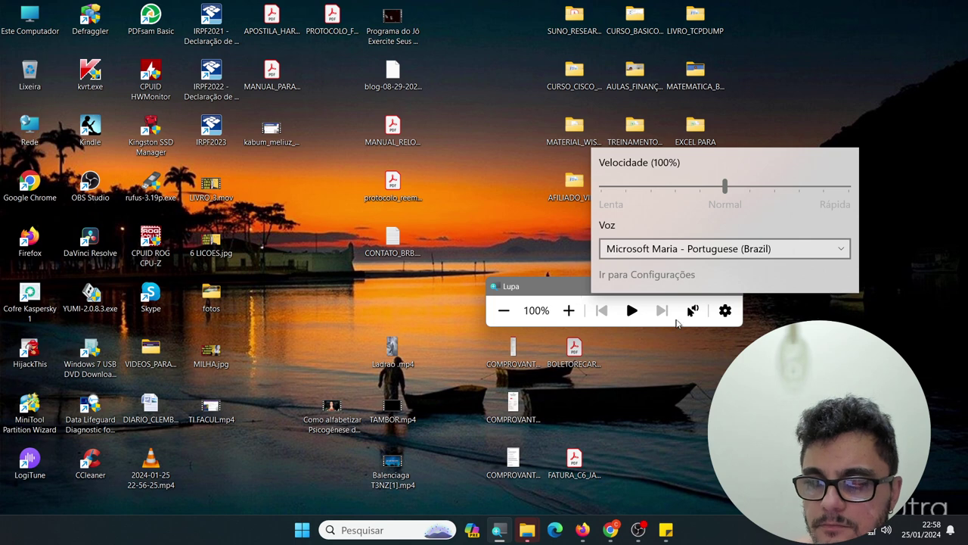
pyautogui.click(731, 313)
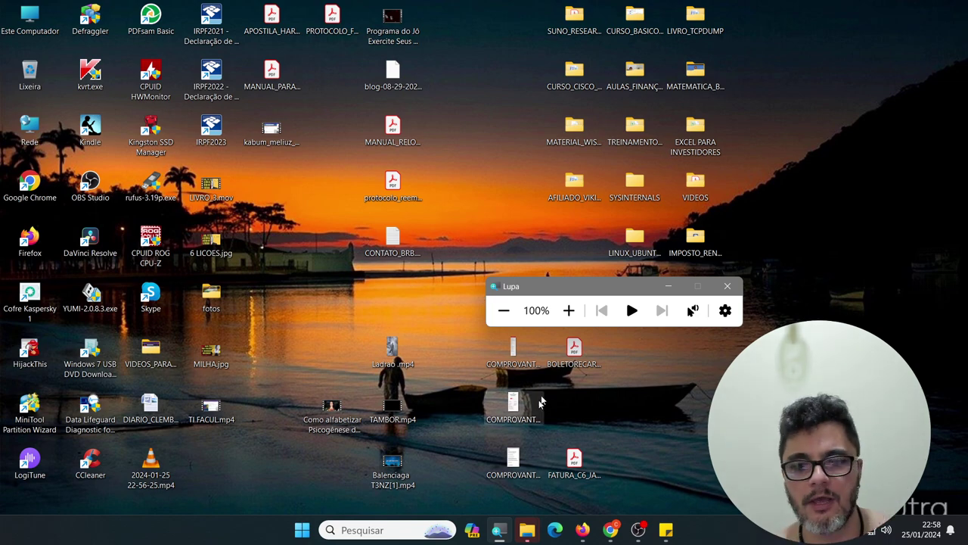
# - Magnify the screen to 500% from the Lupa window and return it to 100%
pyautogui.click(569, 310)
pyautogui.click(567, 318)
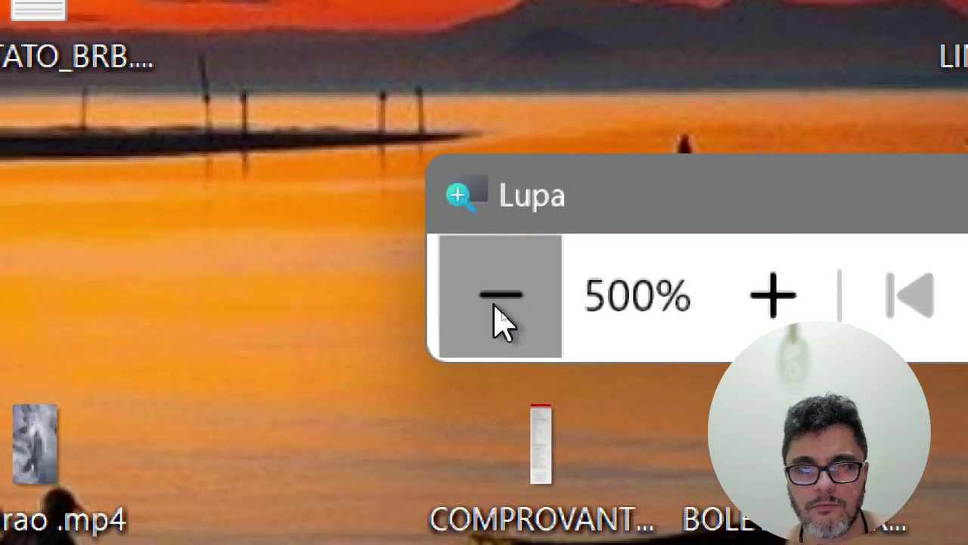
pyautogui.doubleClick(499, 307)
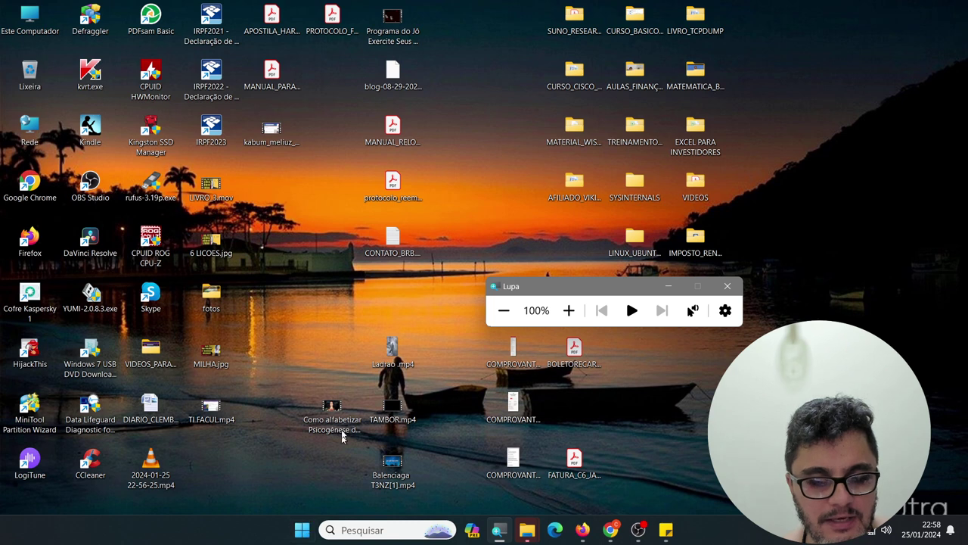
# - Bring up the touch keyboard on the desktop, leaving the Start menu closed
pyautogui.press('super')
pyautogui.press('super')
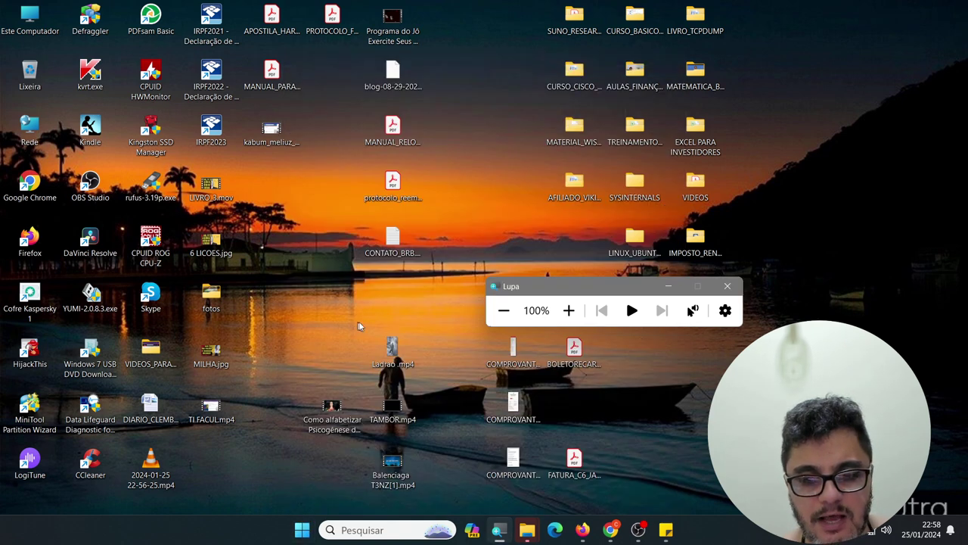
pyautogui.press('super')
pyautogui.press('ctrl+super+o')
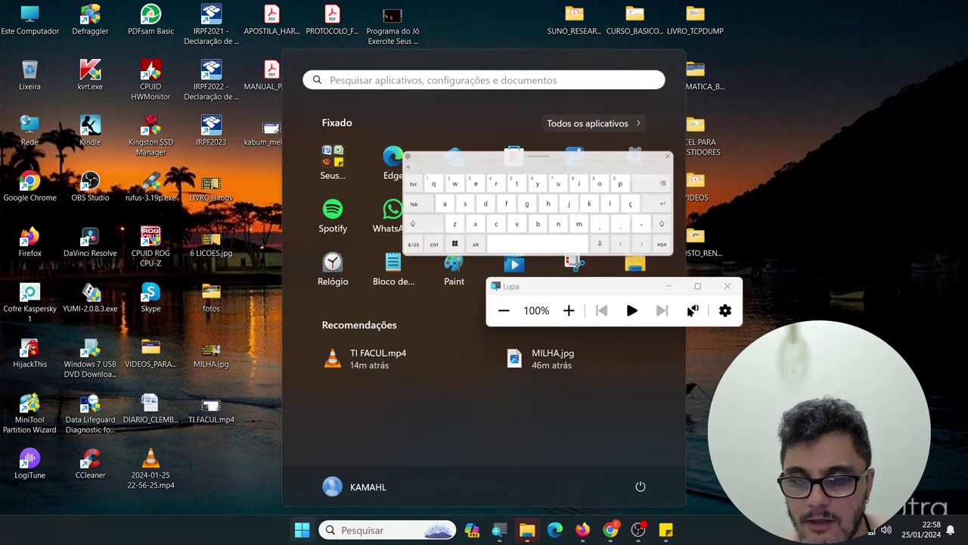
pyautogui.press('super')
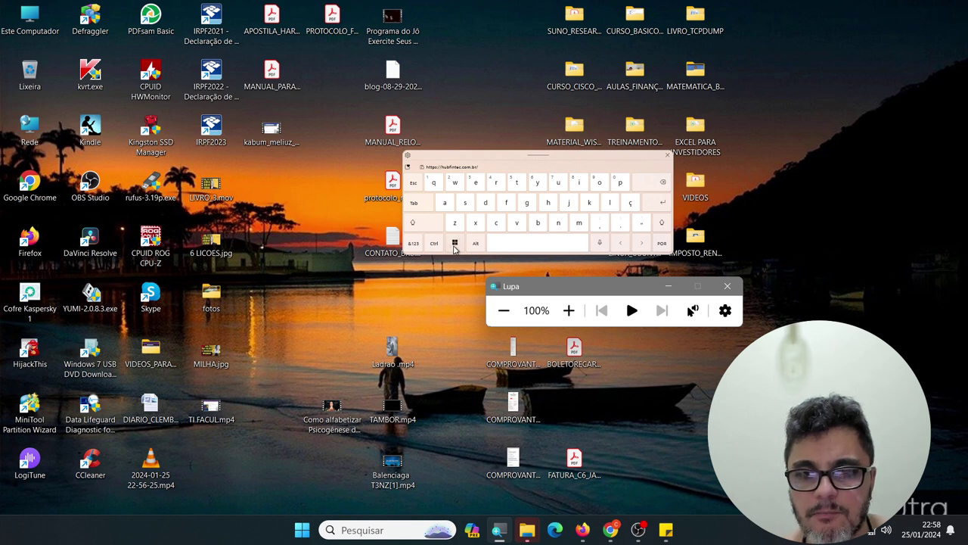
# - Magnify the screen to 300%, return it to 100% and close the touch keyboard
pyautogui.press('super+equal')
pyautogui.press('super+equal')
pyautogui.press('super+equal')
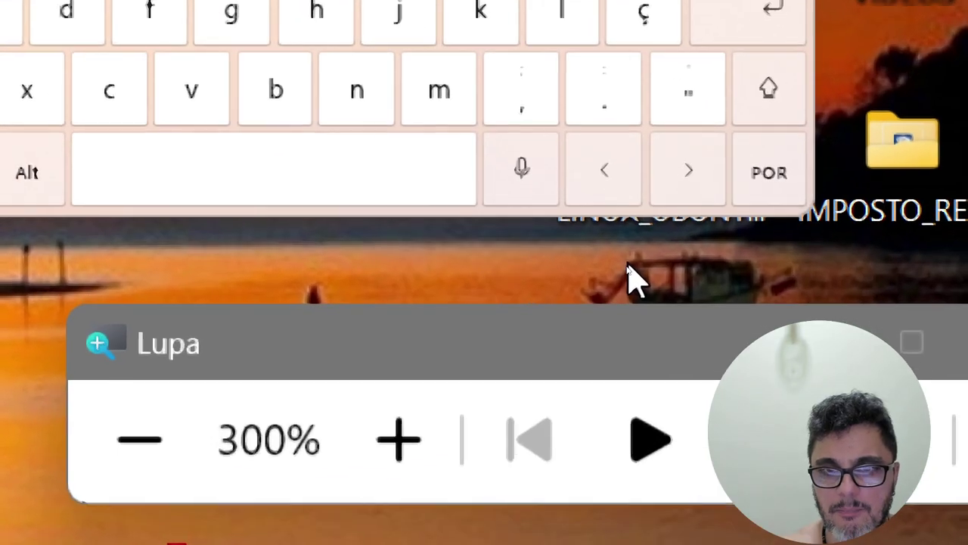
pyautogui.press('super+minus')
pyautogui.press('super+minus')
pyautogui.press('super+minus')
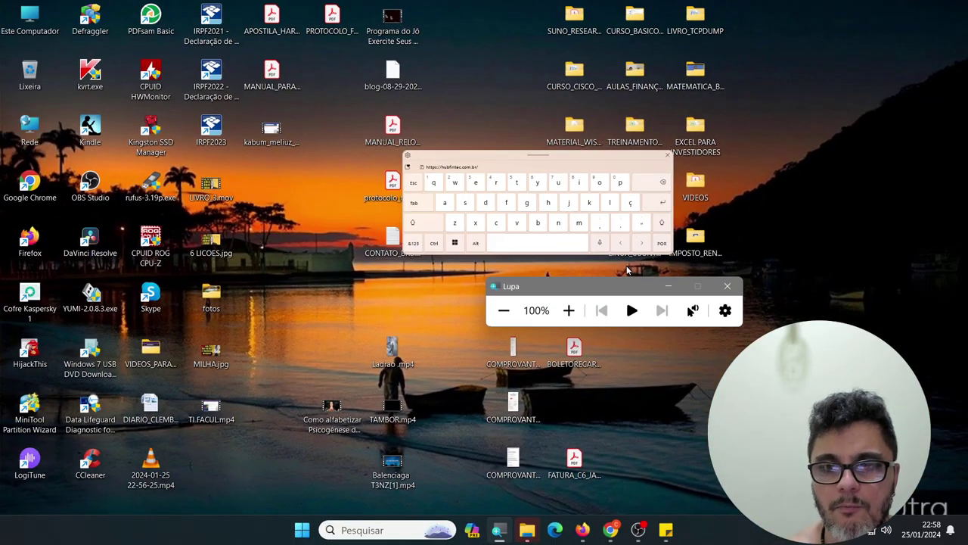
pyautogui.click(643, 261)
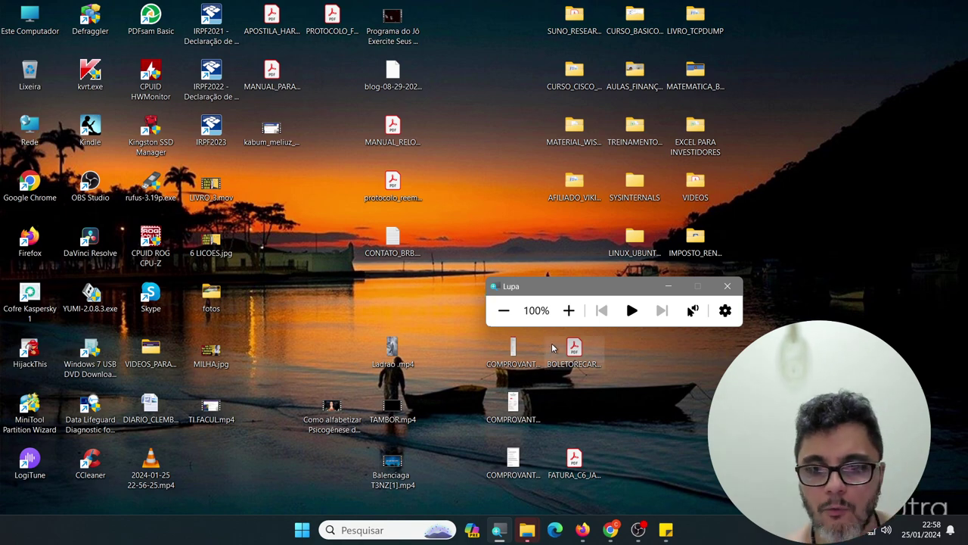
# - Magnify the desktop by two zoom increments and bring it back to normal size
pyautogui.press('super')
pyautogui.press('super')
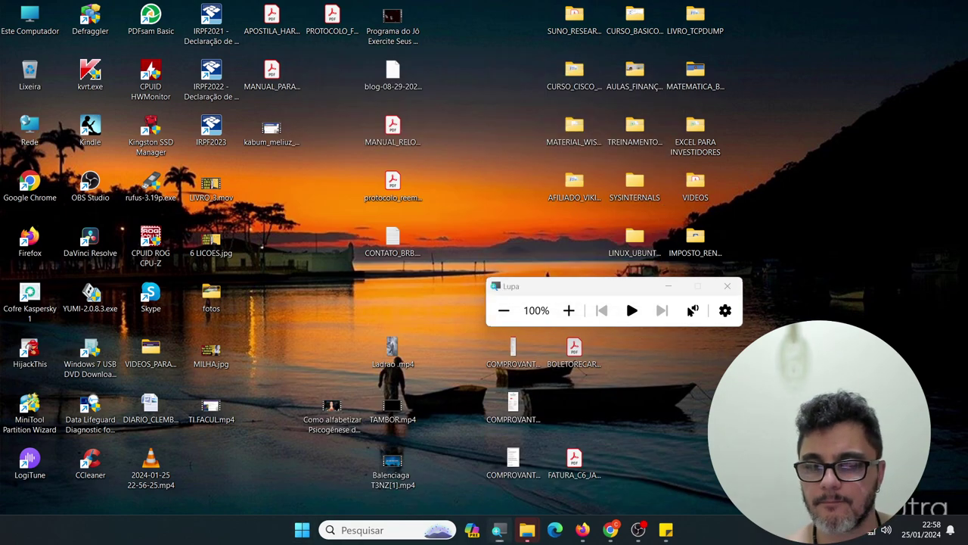
pyautogui.press('super+plus')
pyautogui.press('super+plus')
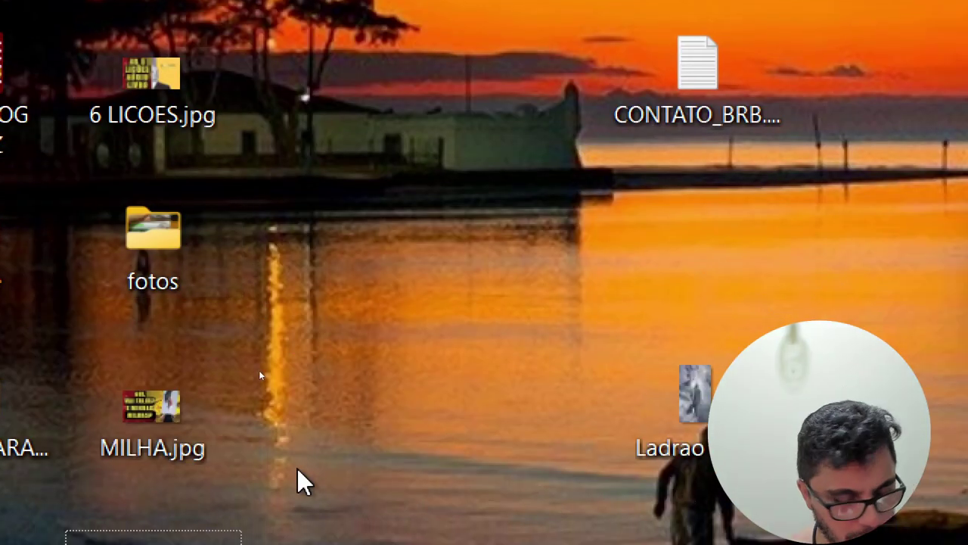
pyautogui.press('super+minus')
pyautogui.press('super+minus')
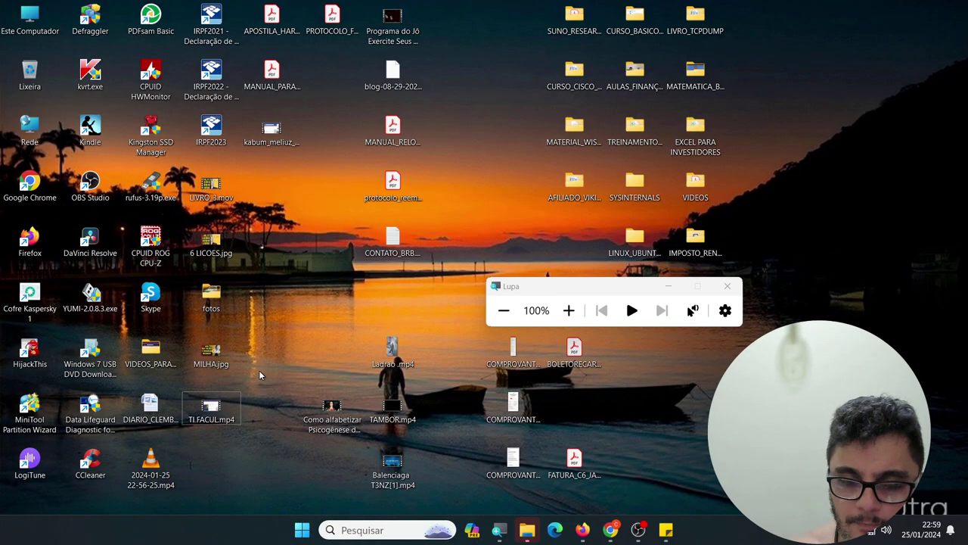
pyautogui.moveTo(478, 82); pyautogui.dragTo(497, 162)
pyautogui.moveTo(440, 47); pyautogui.dragTo(65, 418)
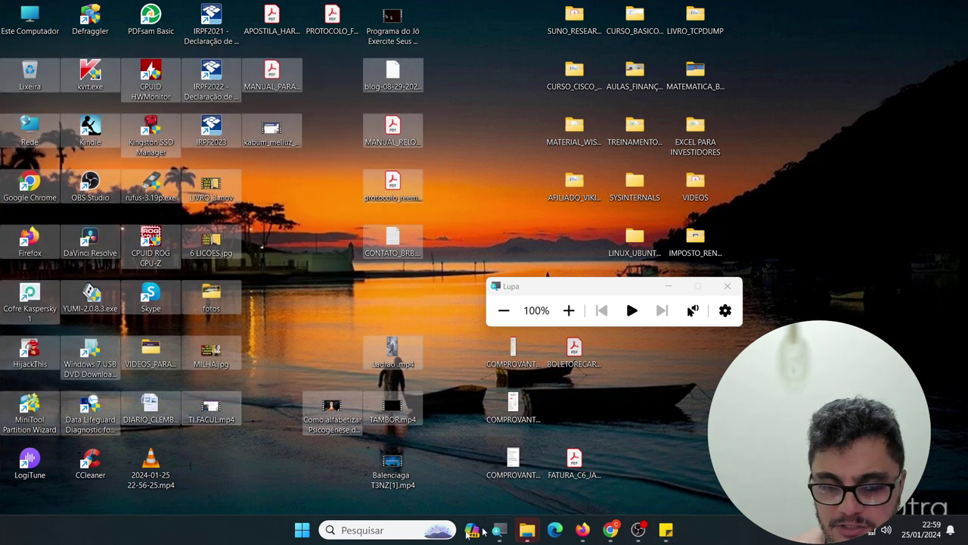
pyautogui.click(301, 530)
pyautogui.click(301, 530)
pyautogui.click(371, 529)
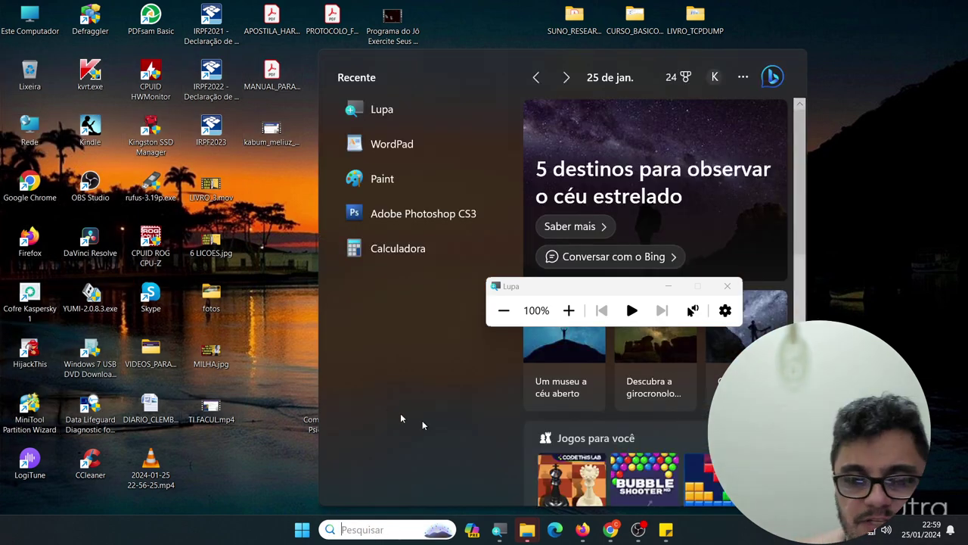
pyautogui.click(301, 319)
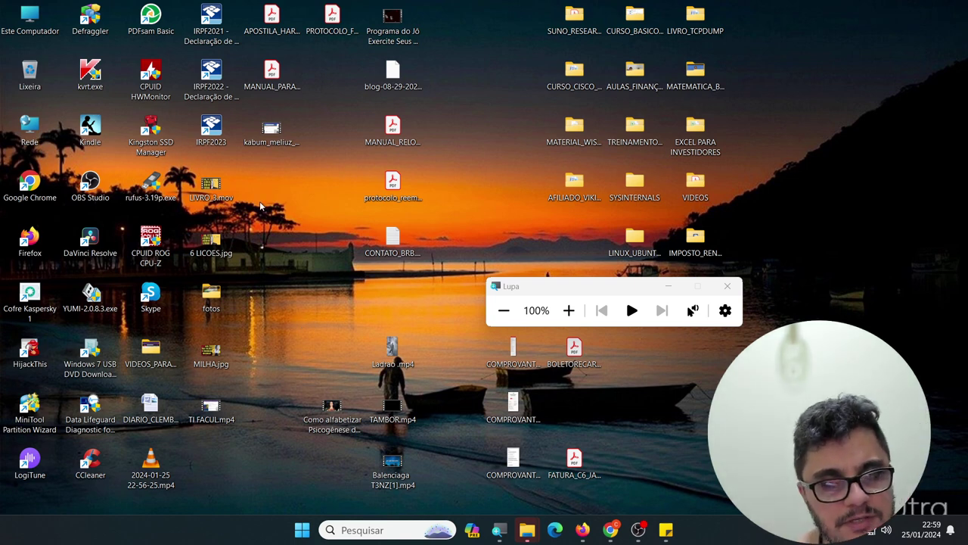
# - Open Este Computador from the desktop and magnify its window by four zoom increments
pyautogui.doubleClick(39, 28)
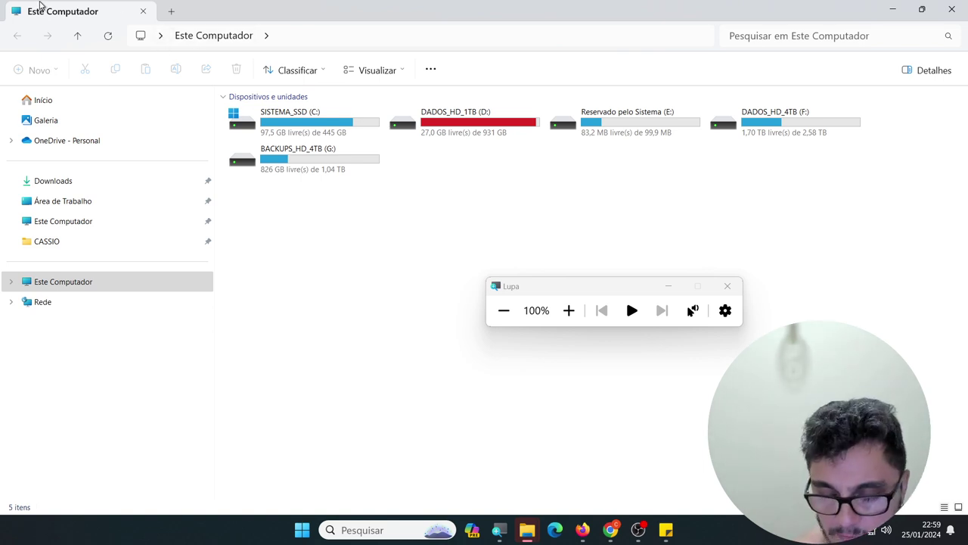
pyautogui.press('super+plus')
pyautogui.press('super+plus')
pyautogui.press('super+plus')
pyautogui.press('super+plus')
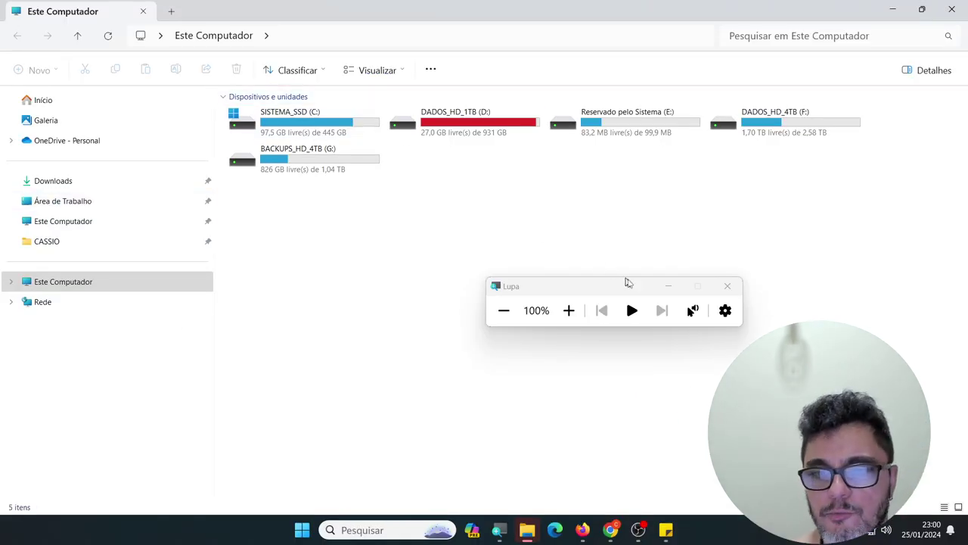
# - Minimize the Lupa window so that the Este Computador window is unobstructed
pyautogui.click(666, 285)
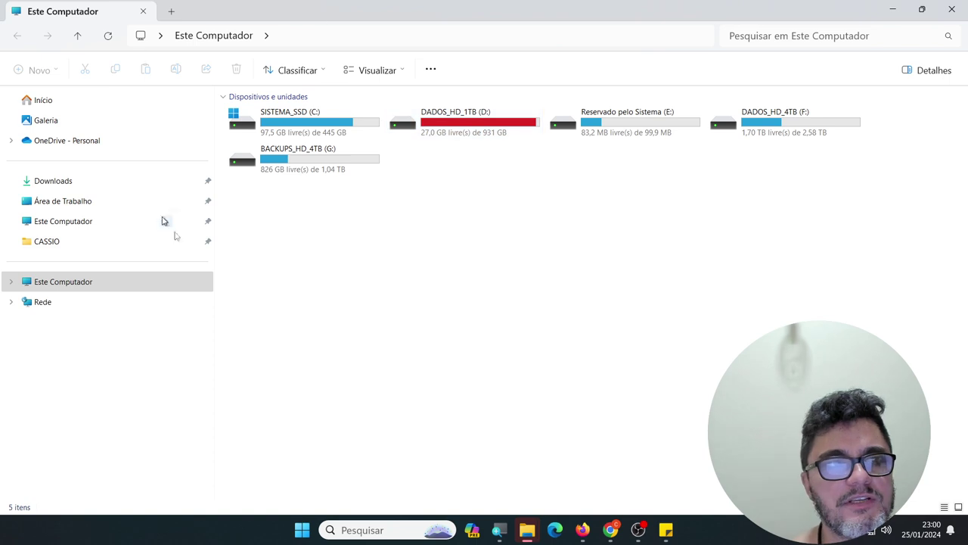
pyautogui.moveTo(411, 248); pyautogui.dragTo(778, 385)
pyautogui.moveTo(408, 215); pyautogui.dragTo(804, 419)
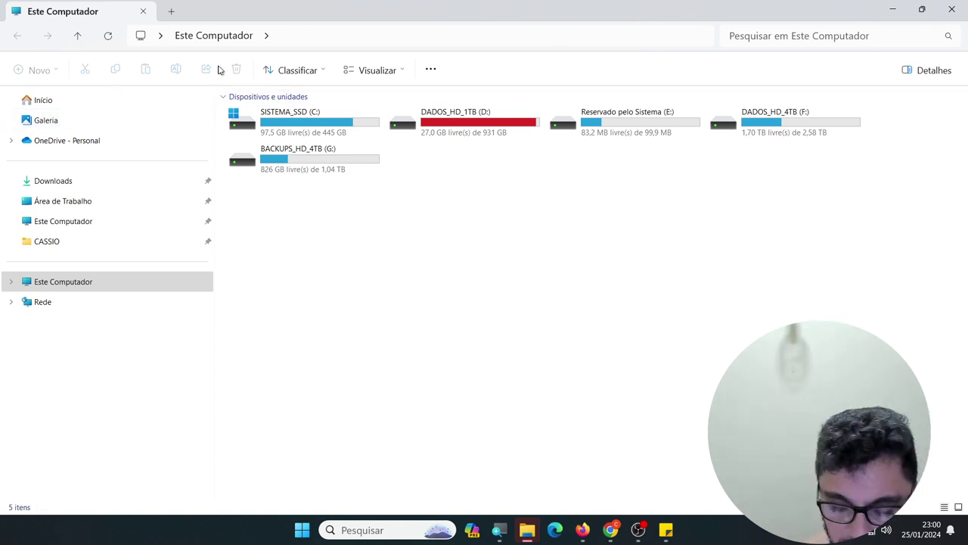
# - Open the SISTEMA_SSD (C:) drive and select the Arquivos de Programas (x86) folder
pyautogui.press('Tab')
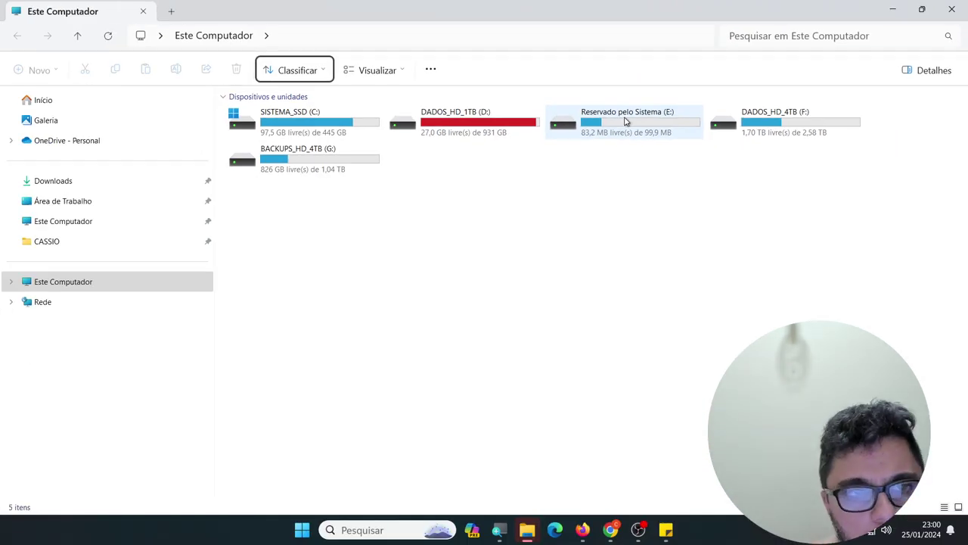
pyautogui.click(319, 126)
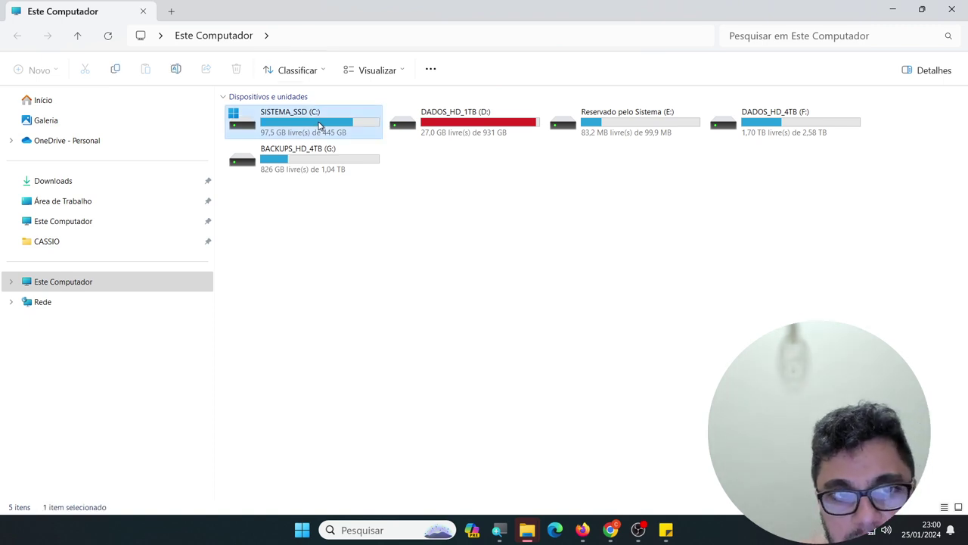
pyautogui.doubleClick(320, 125)
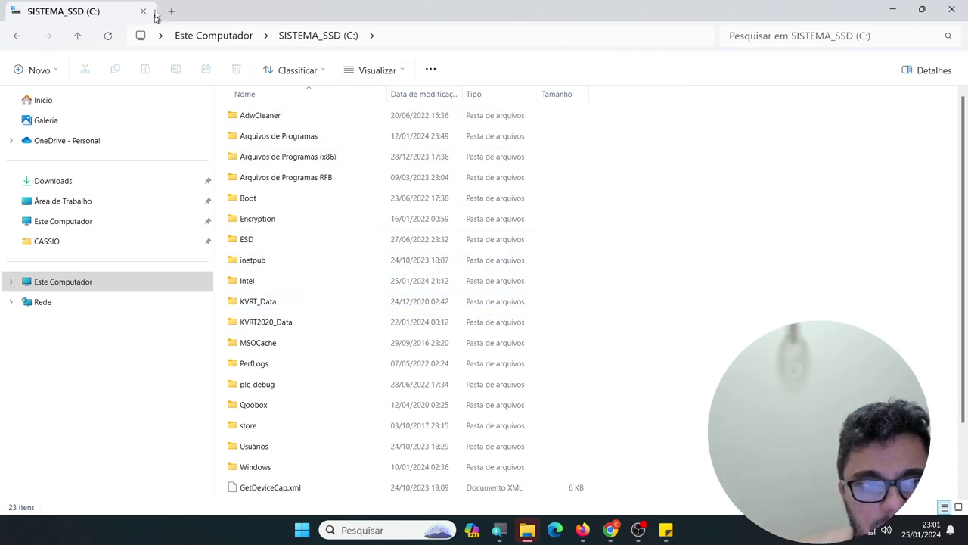
pyautogui.click(326, 159)
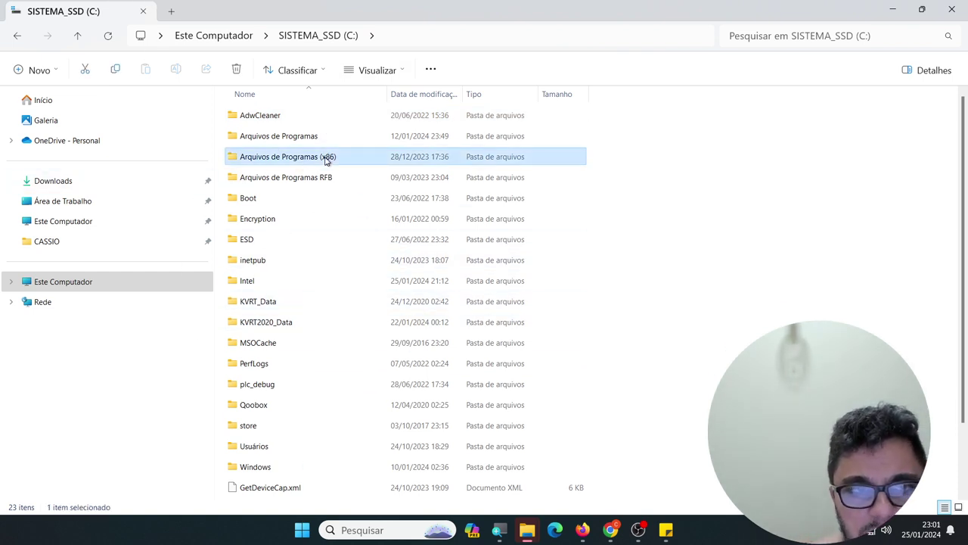
# - Open the Boot folder on the SISTEMA_SSD (C:) drive and show its full path in the address bar
pyautogui.click(334, 205)
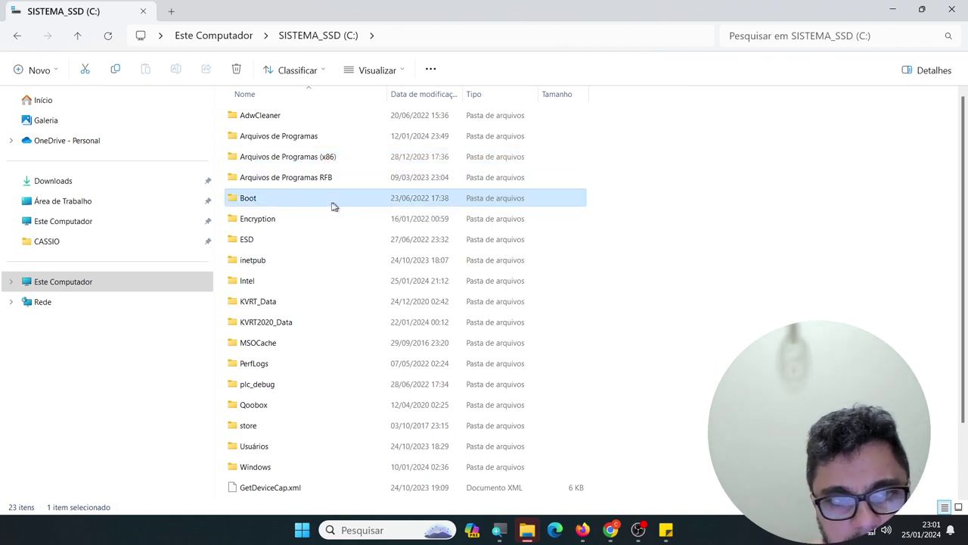
pyautogui.moveTo(272, 199)
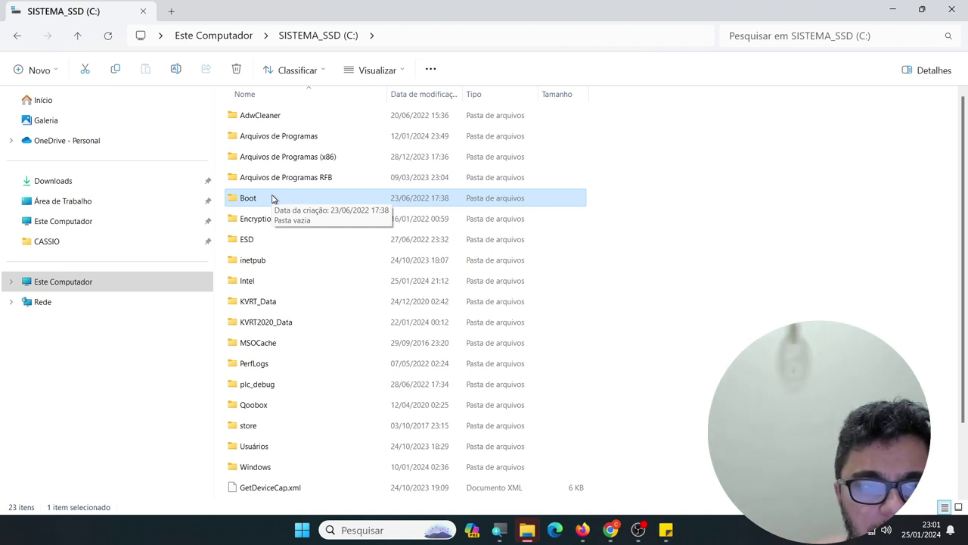
pyautogui.doubleClick(272, 199)
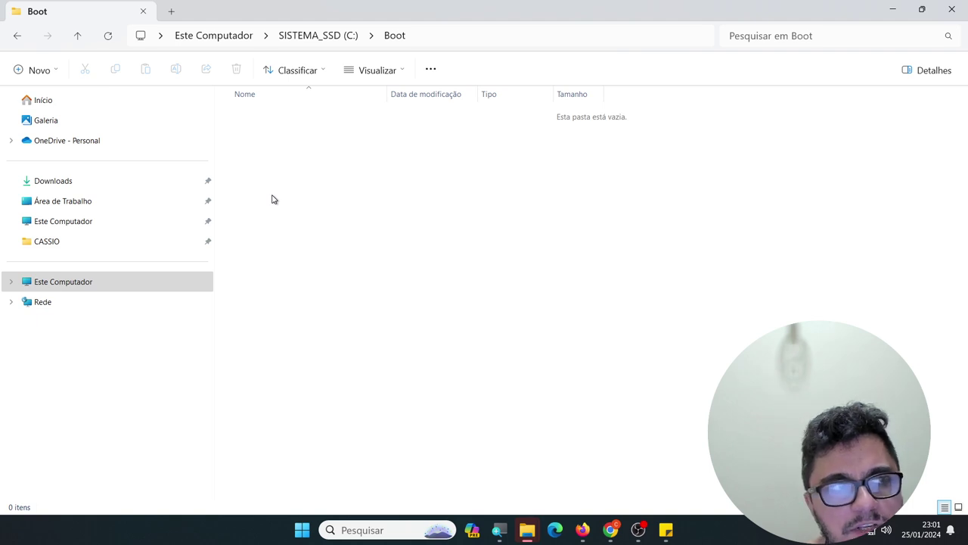
pyautogui.click(475, 40)
pyautogui.press('End')
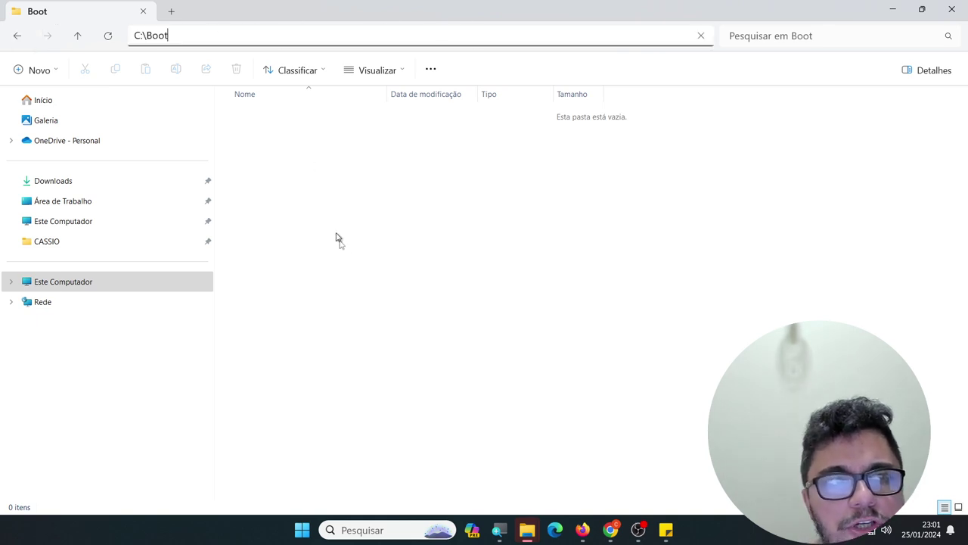
pyautogui.press('Escape')
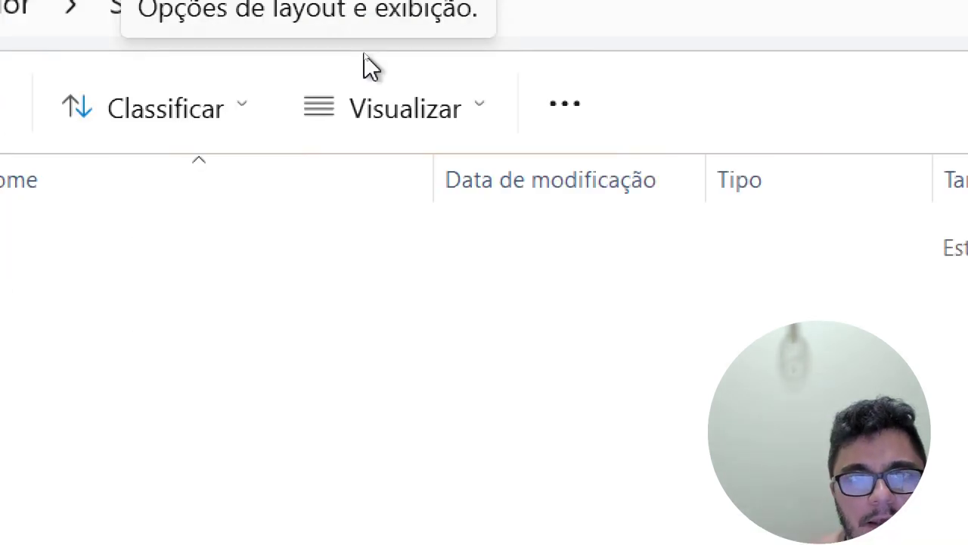
# - Return to the SISTEMA_SSD (C:) drive and reopen the Boot folder from its listing
pyautogui.hotkey('alt', 'Up')
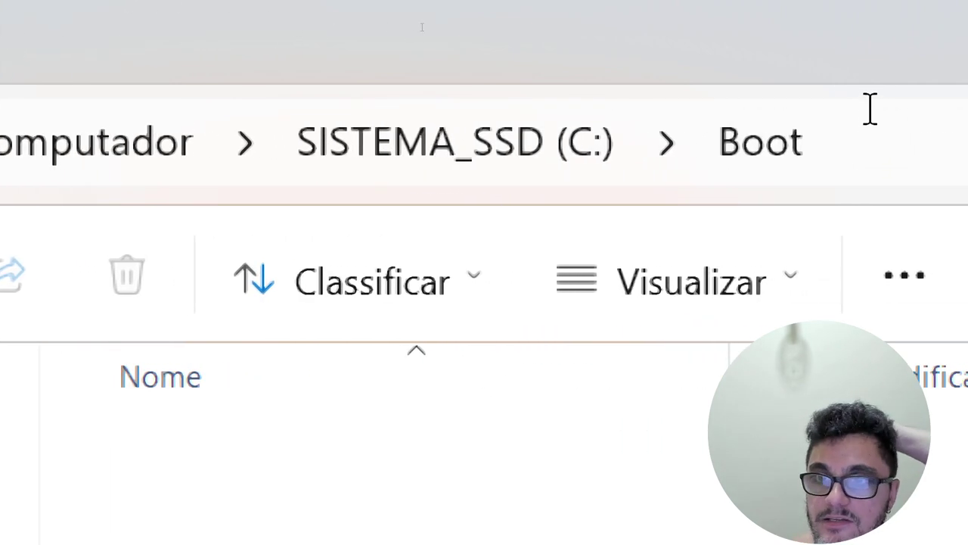
pyautogui.click(896, 155)
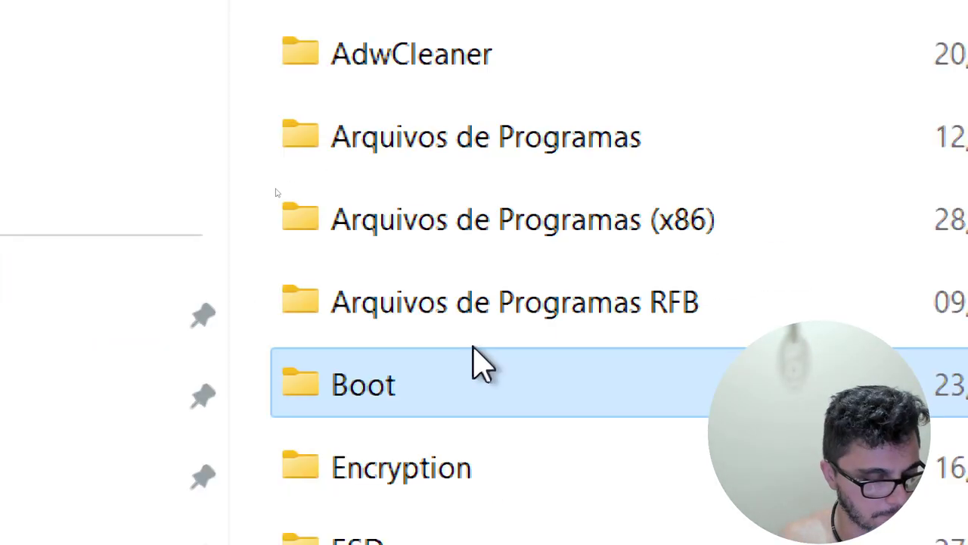
pyautogui.scroll(-2, 479, 362)
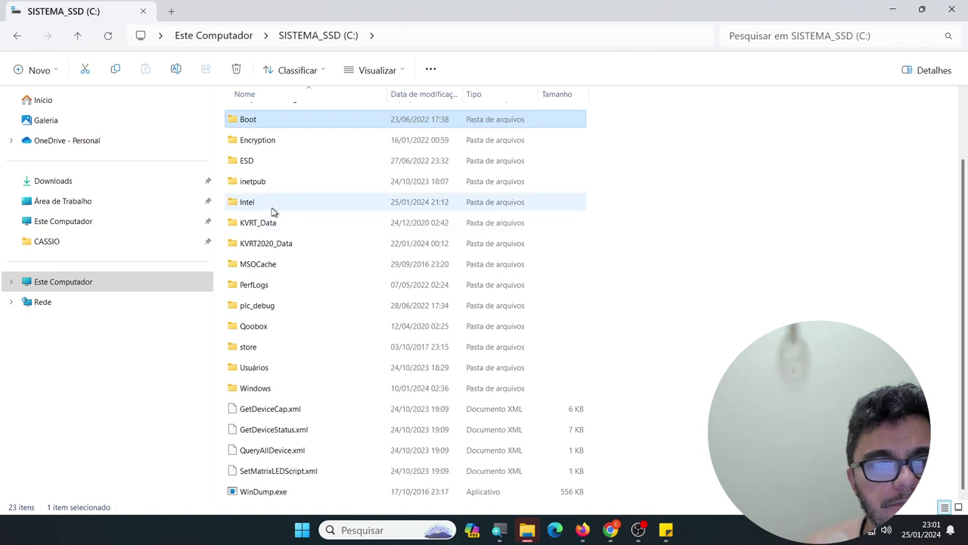
pyautogui.scroll(2, 276, 214)
pyautogui.doubleClick(302, 205)
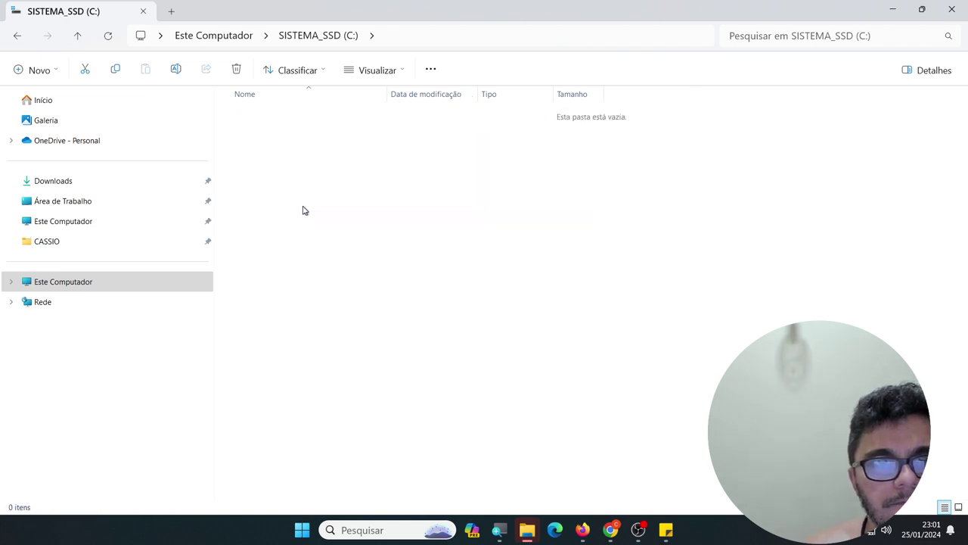
# - Examine the Boot folder's full path in the address bar and the list of locations offered by the breadcrumb's root
pyautogui.click(461, 38)
pyautogui.press('End')
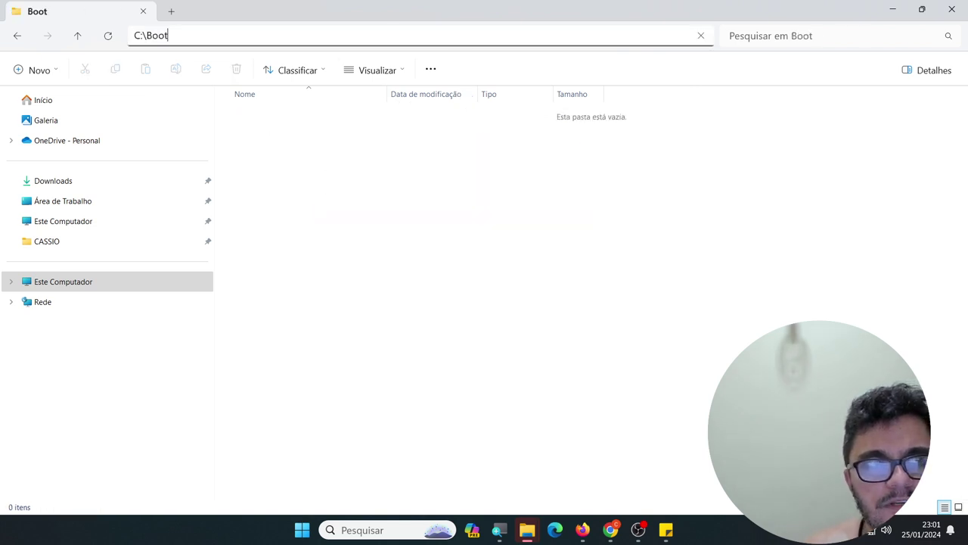
pyautogui.click(423, 143)
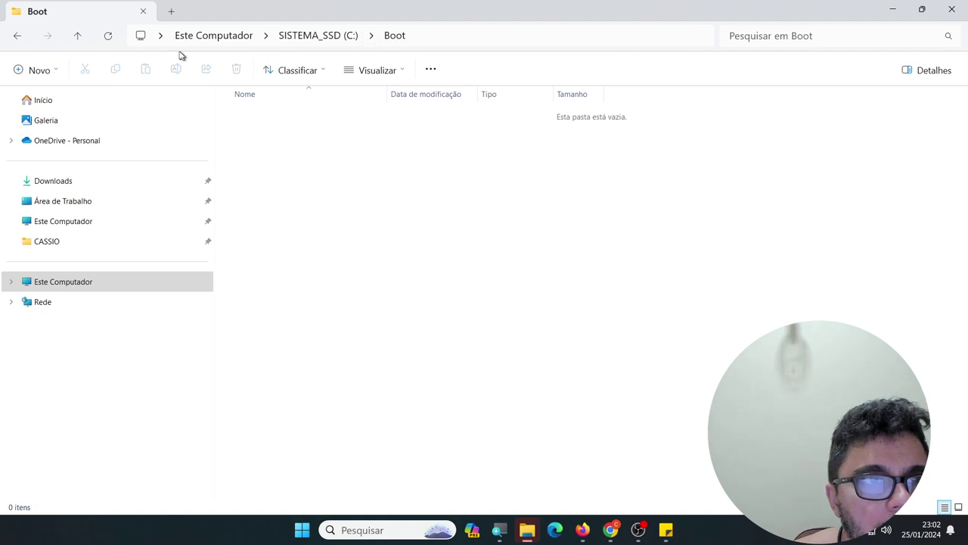
pyautogui.click(163, 35)
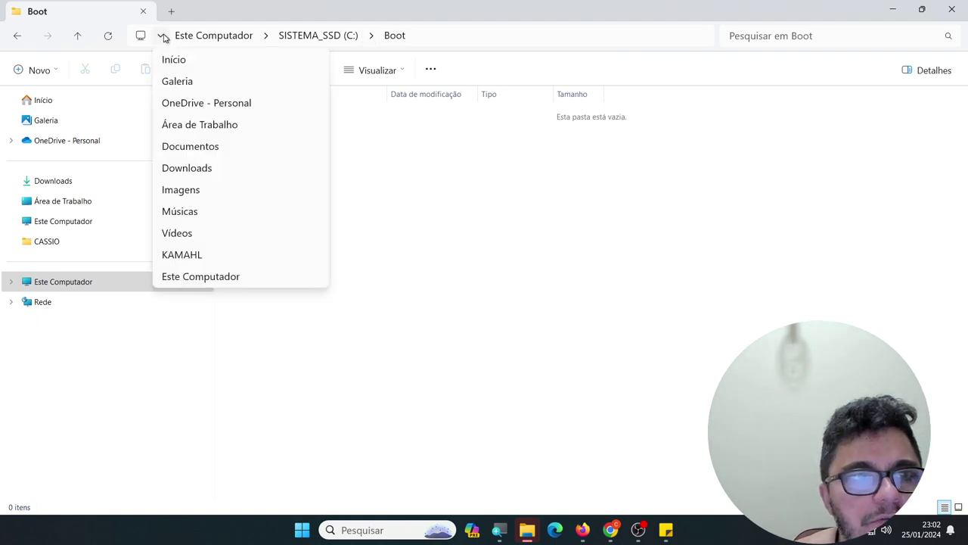
pyautogui.hotkey('alt', 'd')
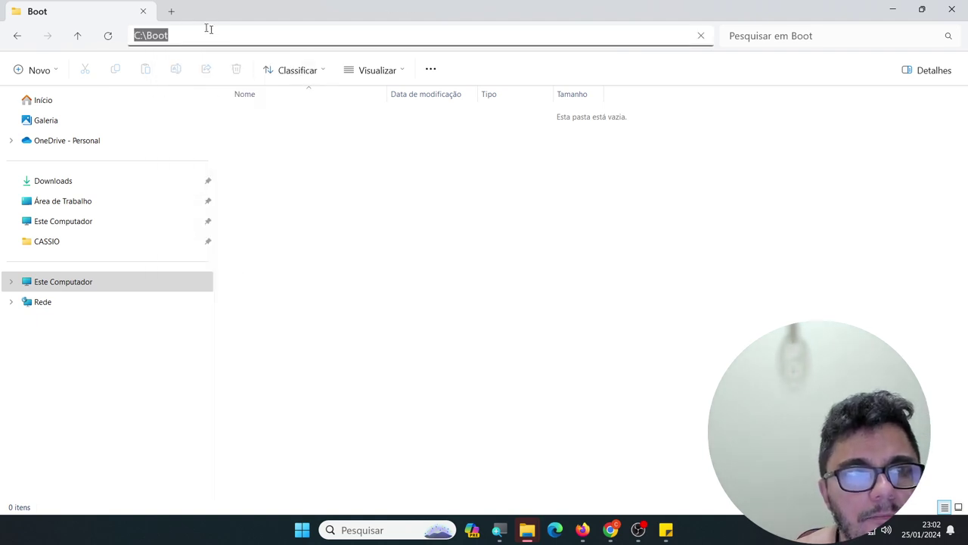
pyautogui.press('Escape')
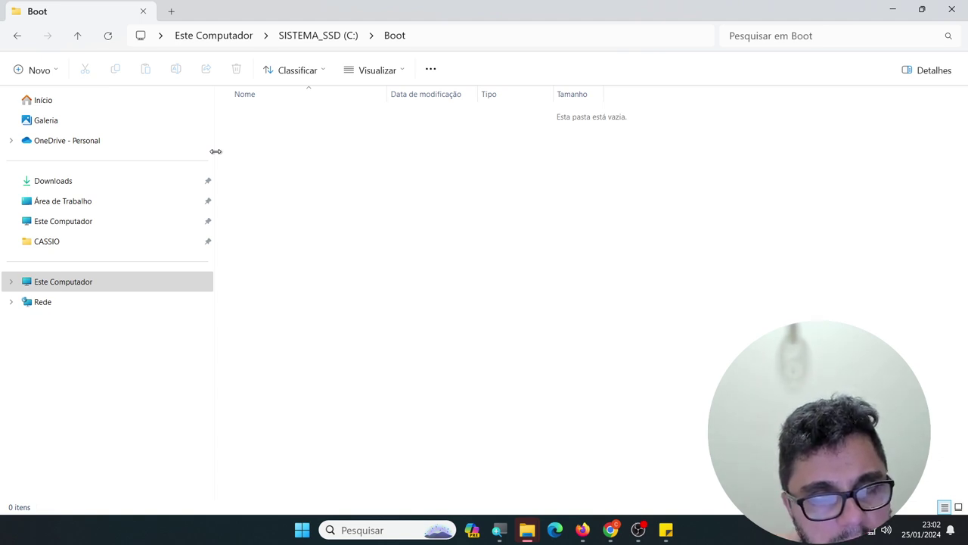
# - Narrow the navigation pane and visit the pinned Downloads and Área de Trabalho folders and the personal folder pinned below Este Computador
pyautogui.moveTo(216, 151); pyautogui.dragTo(147, 186)
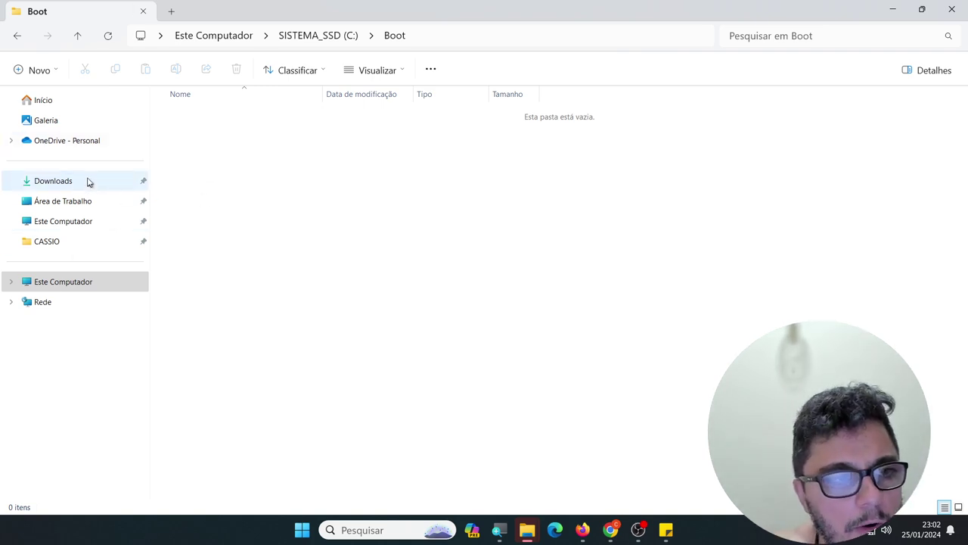
pyautogui.click(146, 181)
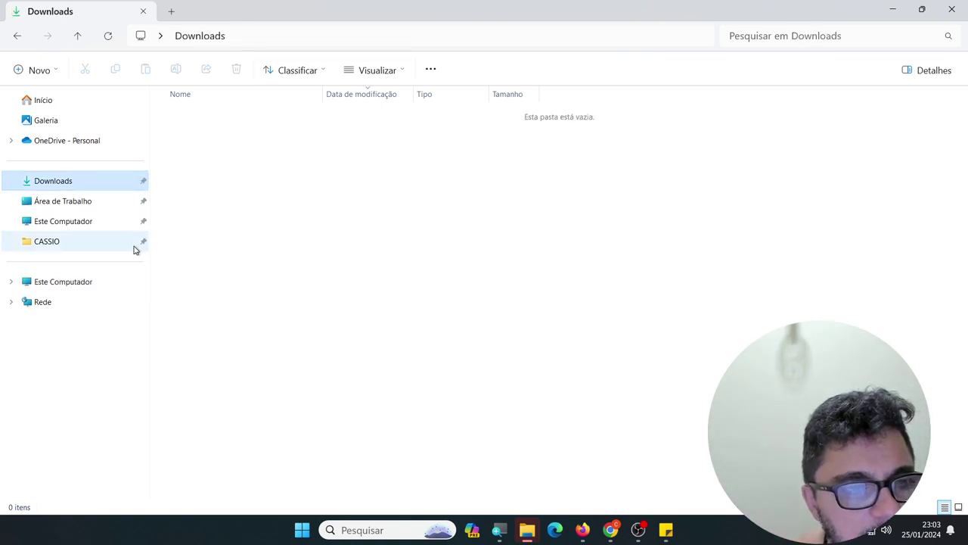
pyautogui.click(146, 201)
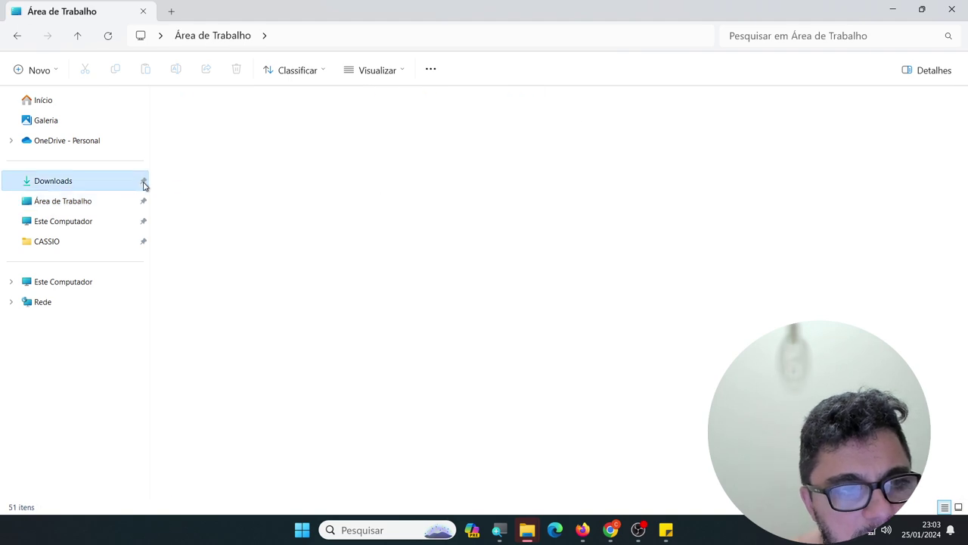
pyautogui.click(144, 186)
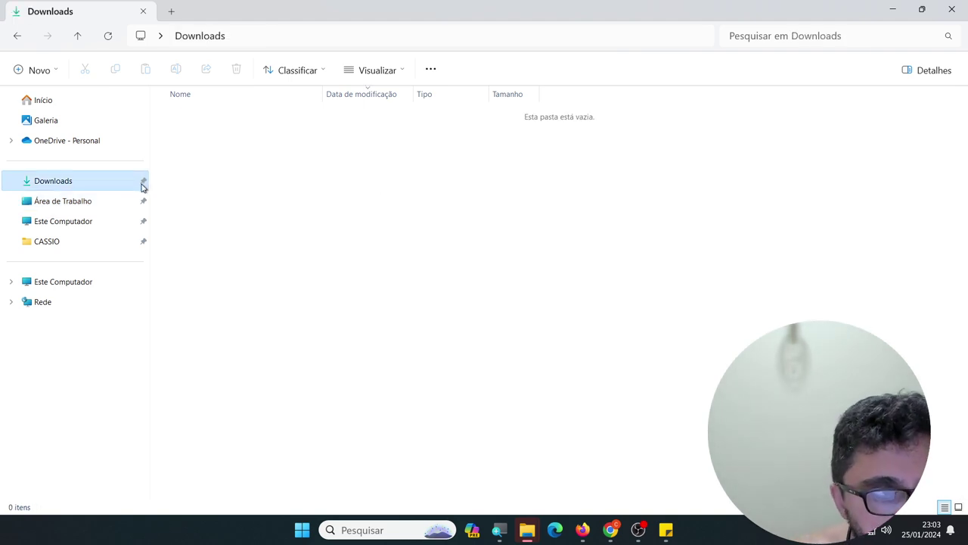
pyautogui.click(145, 243)
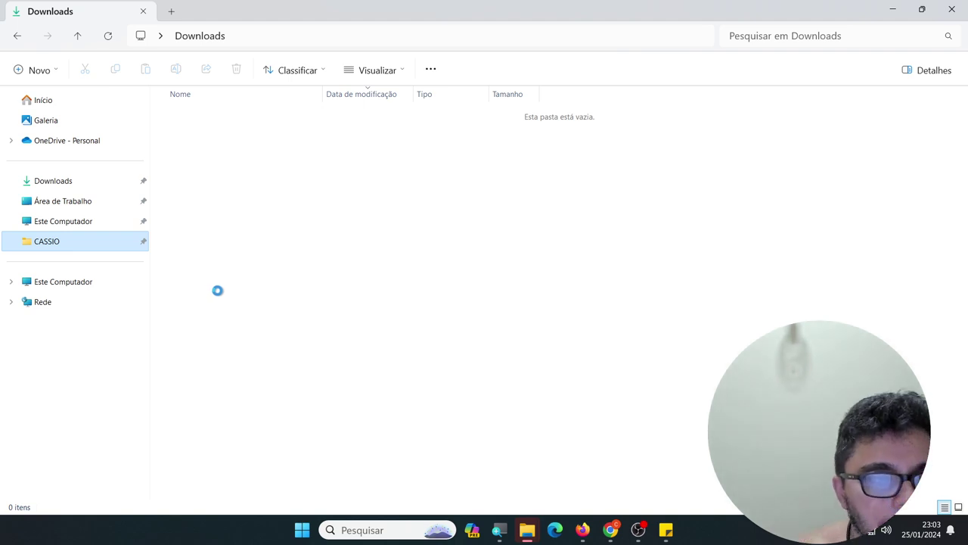
# - Examine the options for unpinning from quick access, Desafixar do Acesso rápido, for the pinned personal folder and for Downloads
pyautogui.rightClick(141, 243)
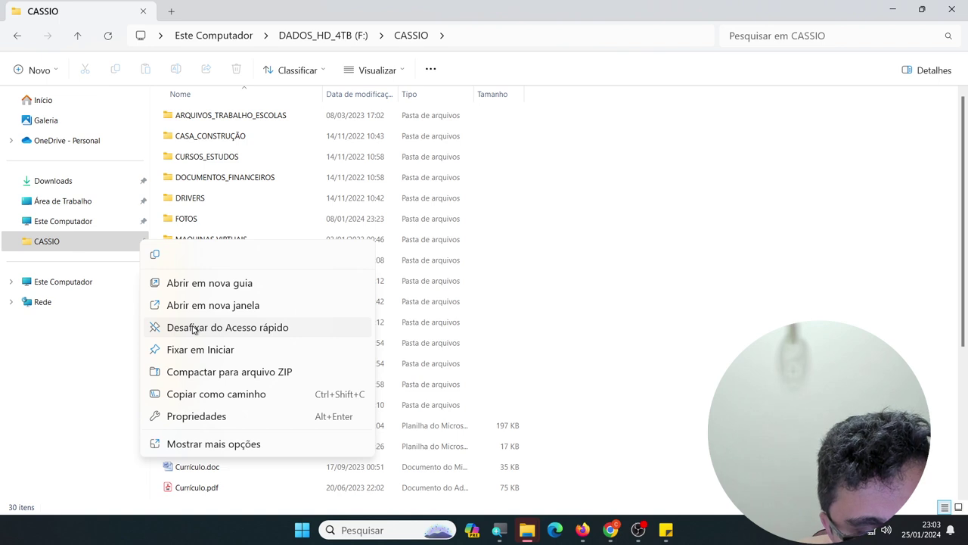
pyautogui.click(65, 378)
pyautogui.click(76, 180)
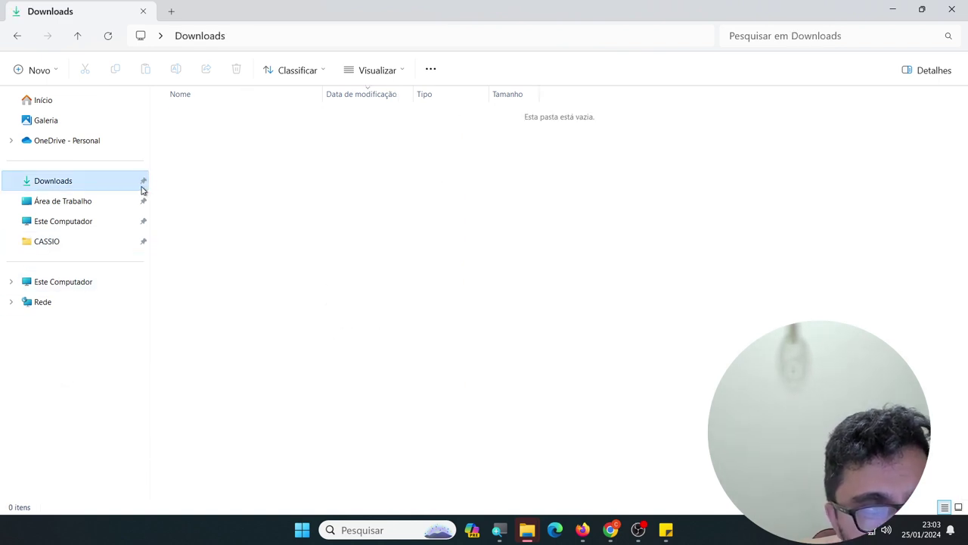
pyautogui.rightClick(143, 190)
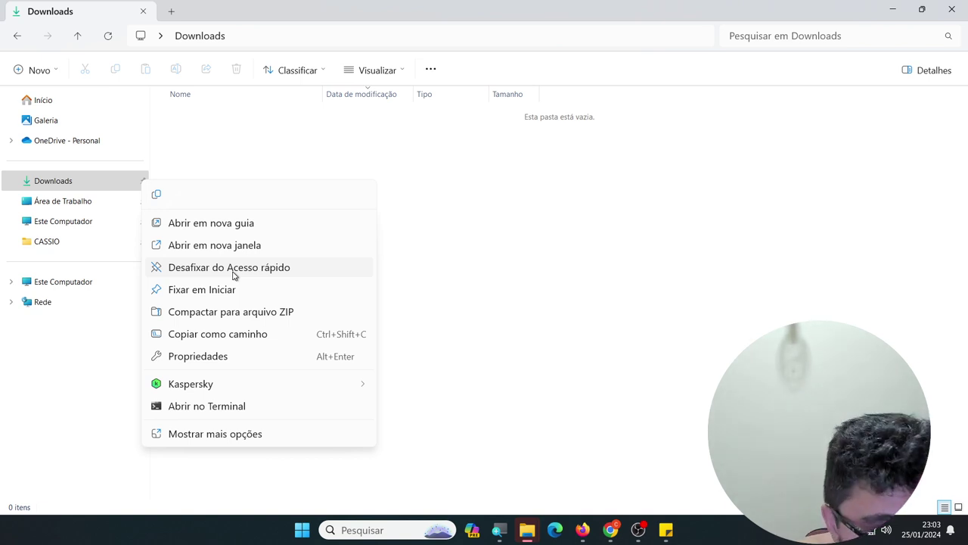
pyautogui.click(96, 353)
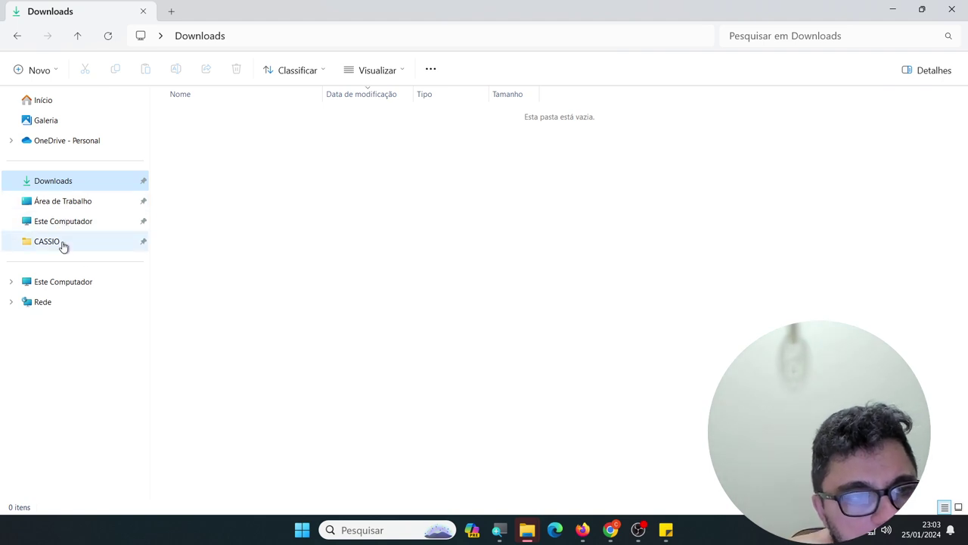
# - Open the pinned Área de Trabalho folder, look through its files and glance at the actual desktop for comparison
pyautogui.click(93, 201)
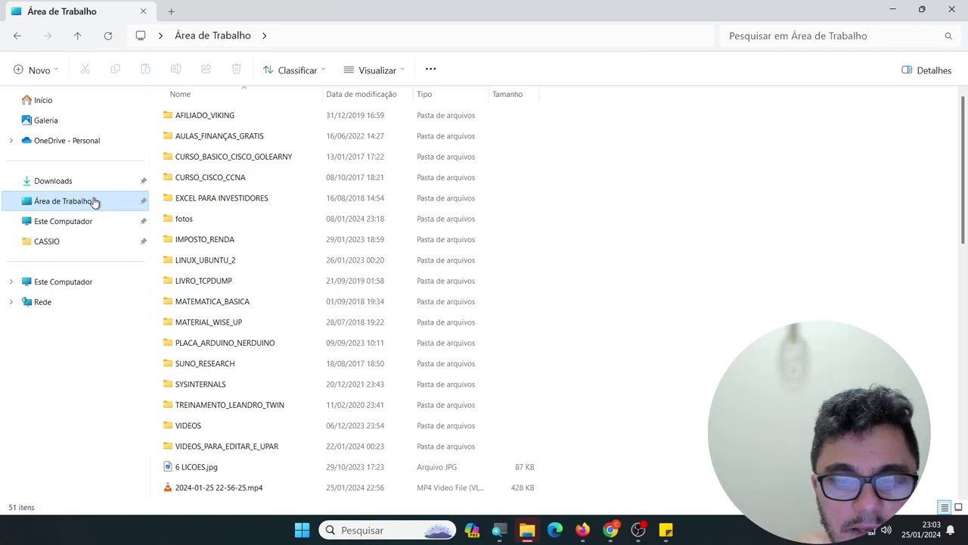
pyautogui.click(922, 9)
pyautogui.click(963, 530)
pyautogui.click(963, 530)
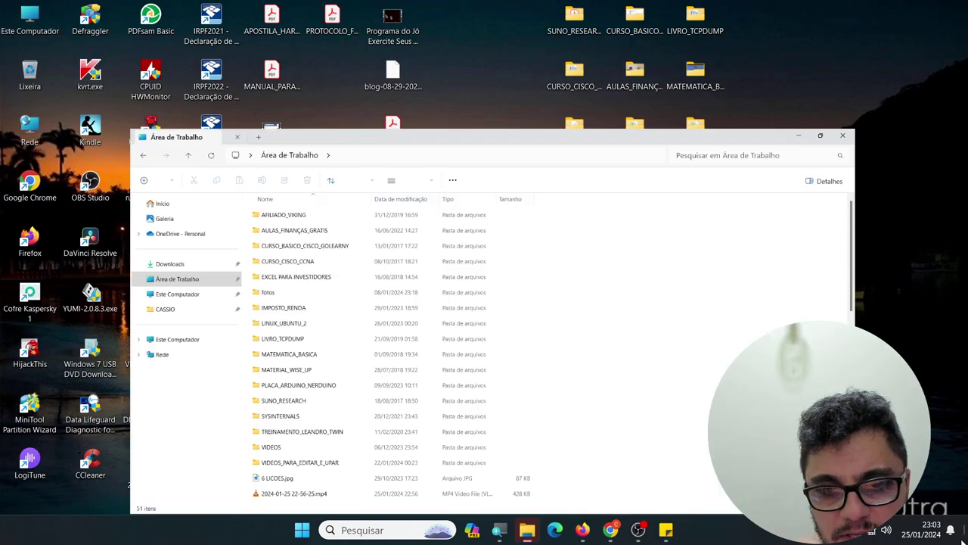
pyautogui.scroll(-8, 515, 291)
pyautogui.scroll(4, 519, 307)
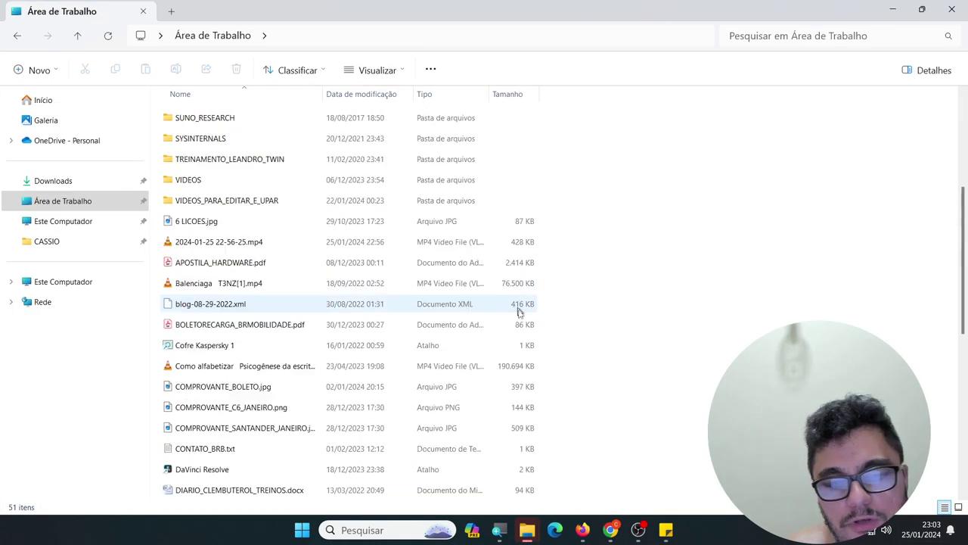
pyautogui.scroll(-3, 519, 311)
# - Show and refresh the Windows desktop to view its icons, and bring the Área de Trabalho window back to the front
pyautogui.press('super+d')
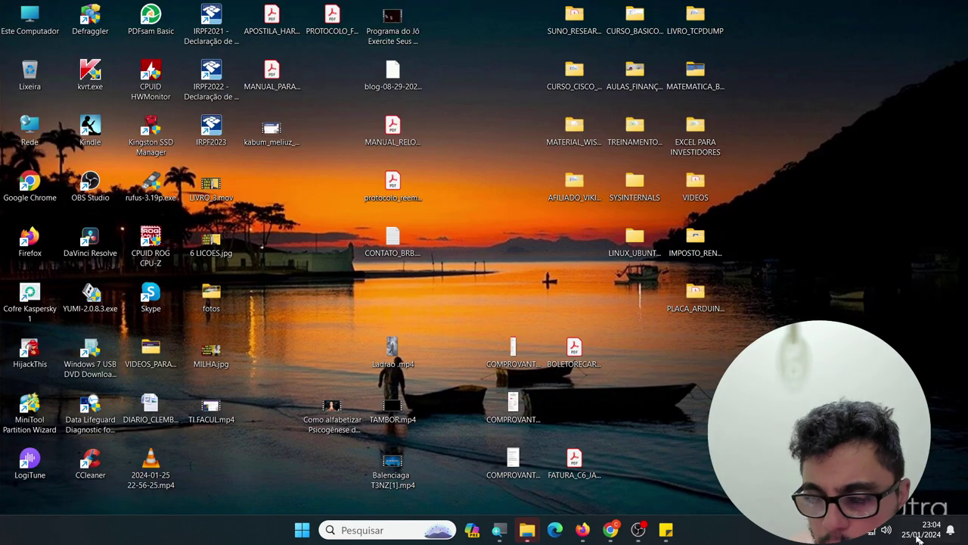
pyautogui.press('super+n')
pyautogui.press('Escape')
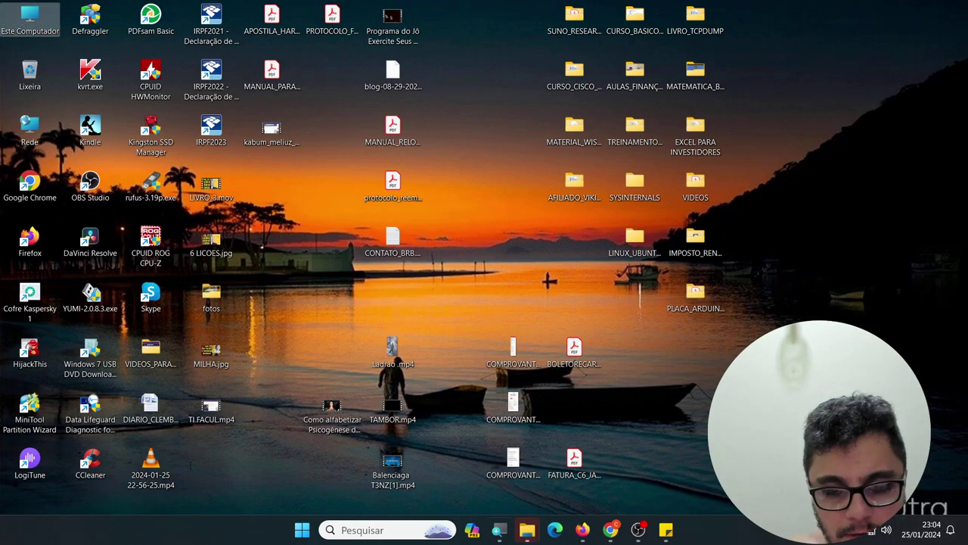
pyautogui.press('F5')
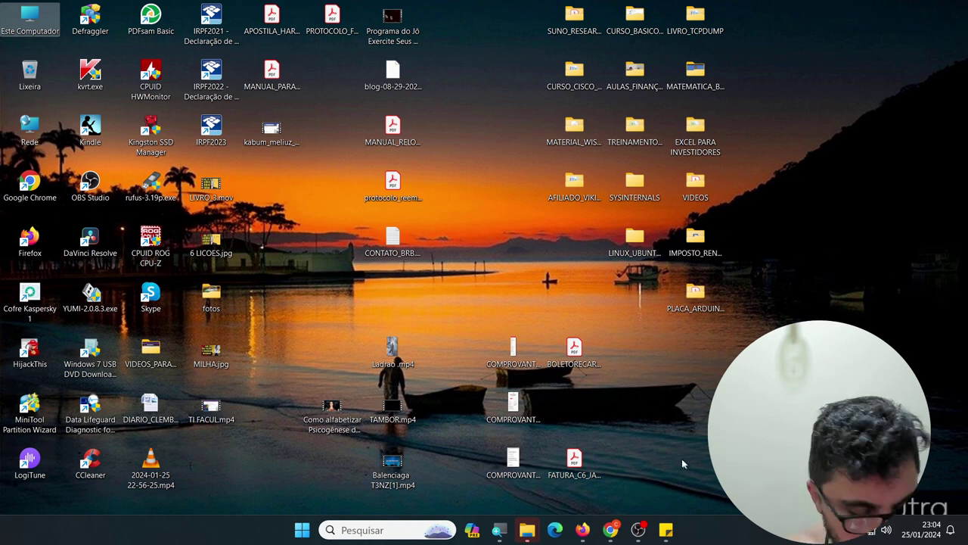
pyautogui.click(680, 458)
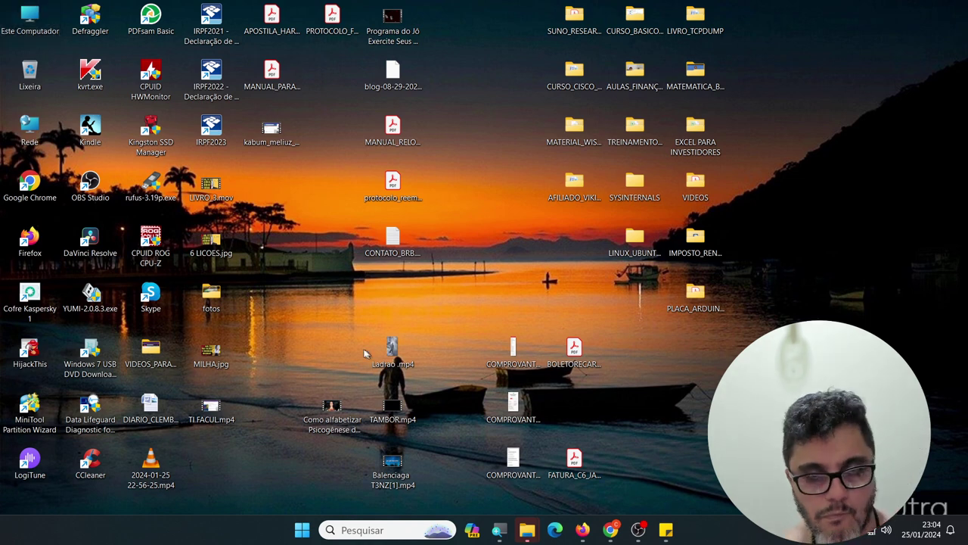
pyautogui.moveTo(519, 537)
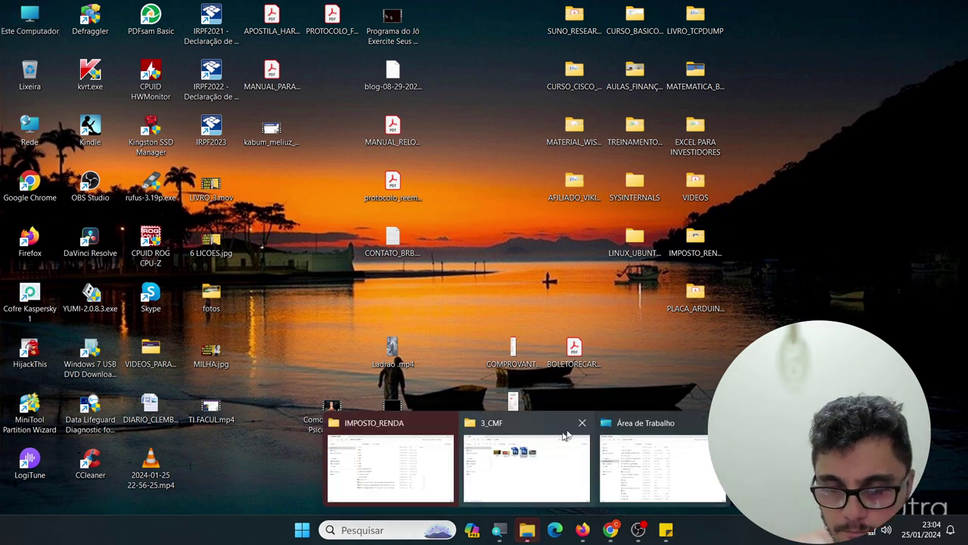
pyautogui.click(614, 457)
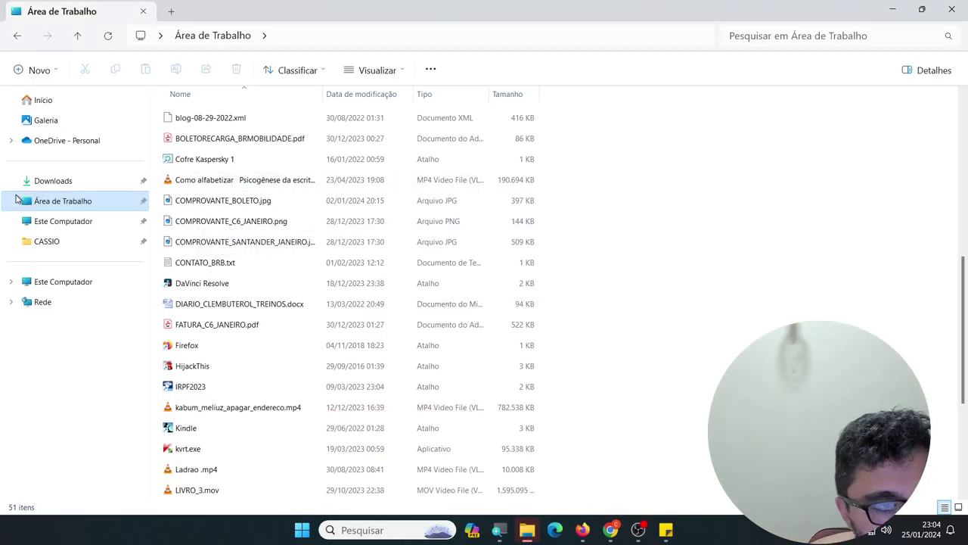
# - Open the SISTEMA_SSD (C:) drive through the pinned Este Computador and switch to the pinned Downloads folder
pyautogui.click(45, 227)
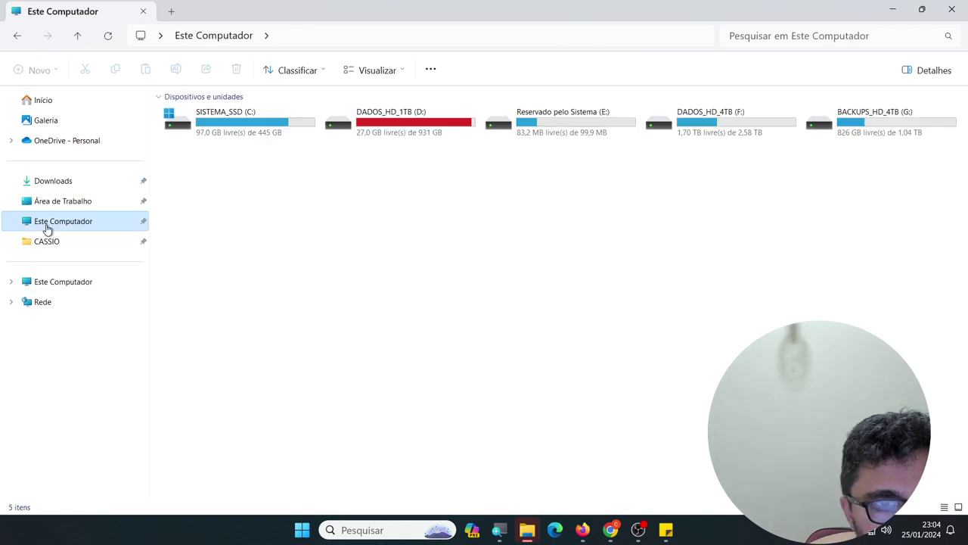
pyautogui.doubleClick(227, 125)
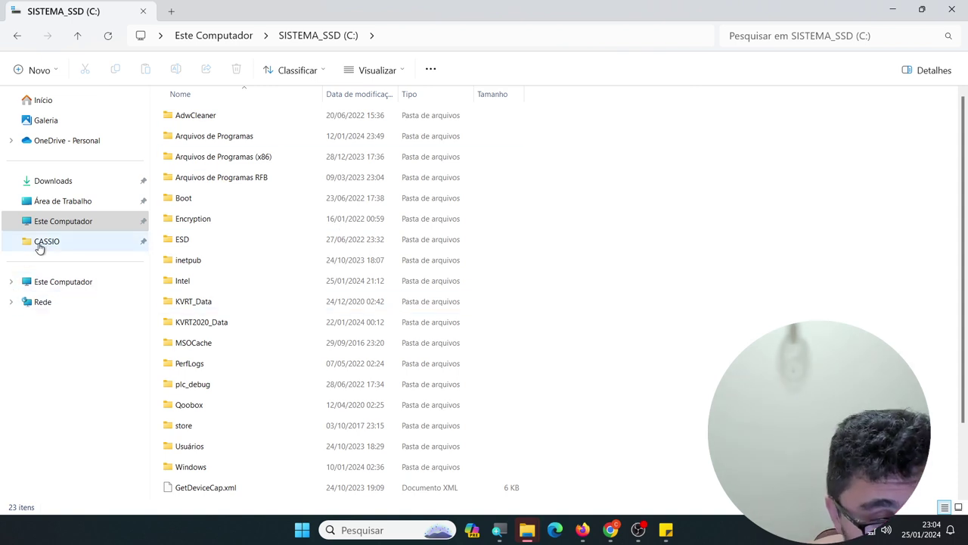
pyautogui.click(106, 194)
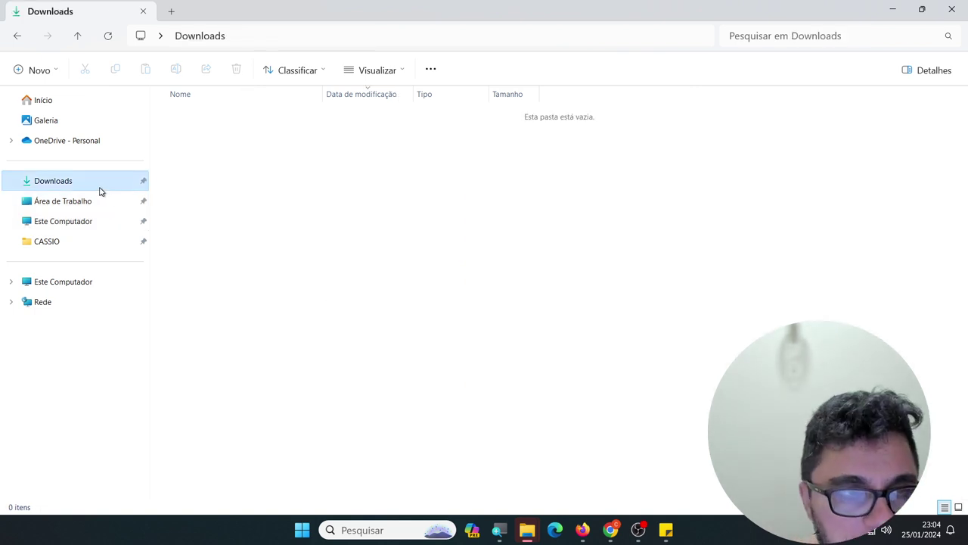
pyautogui.rightClick(314, 193)
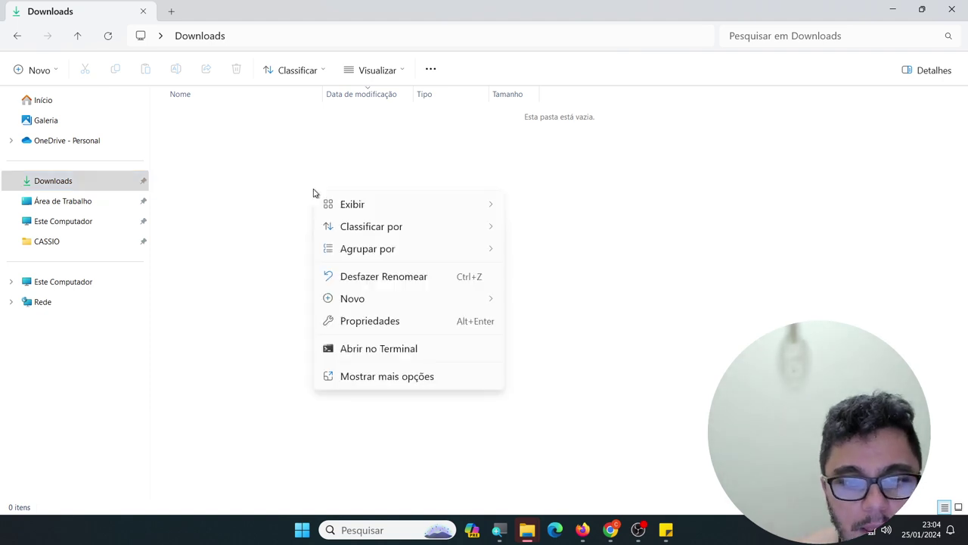
pyautogui.click(253, 134)
pyautogui.moveTo(239, 129); pyautogui.dragTo(755, 468)
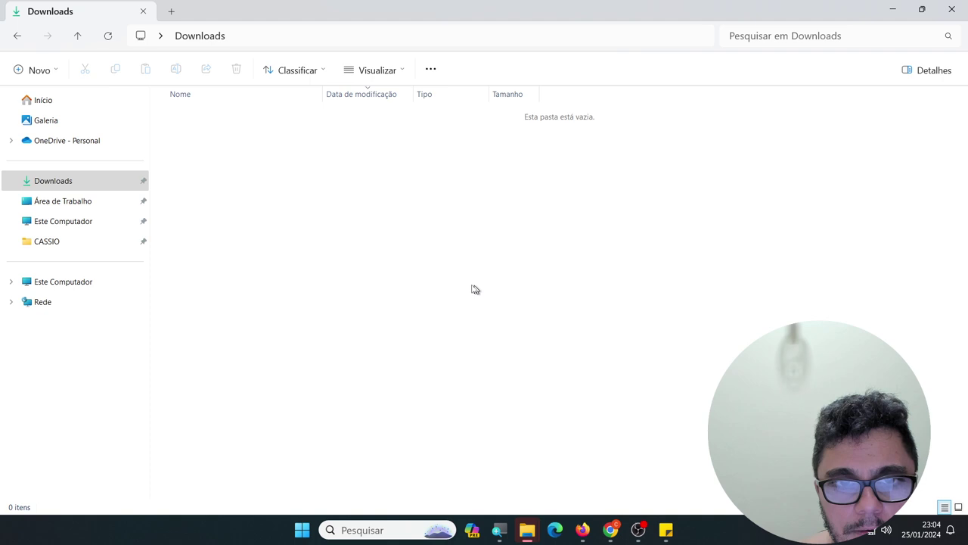
# - Create a new folder named teste inside the empty Downloads folder
pyautogui.rightClick(393, 208)
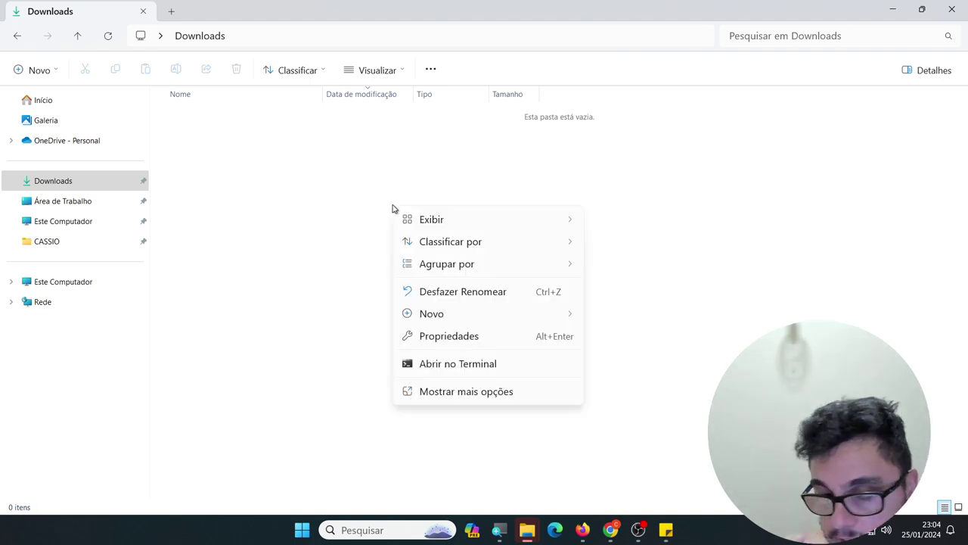
pyautogui.moveTo(462, 319)
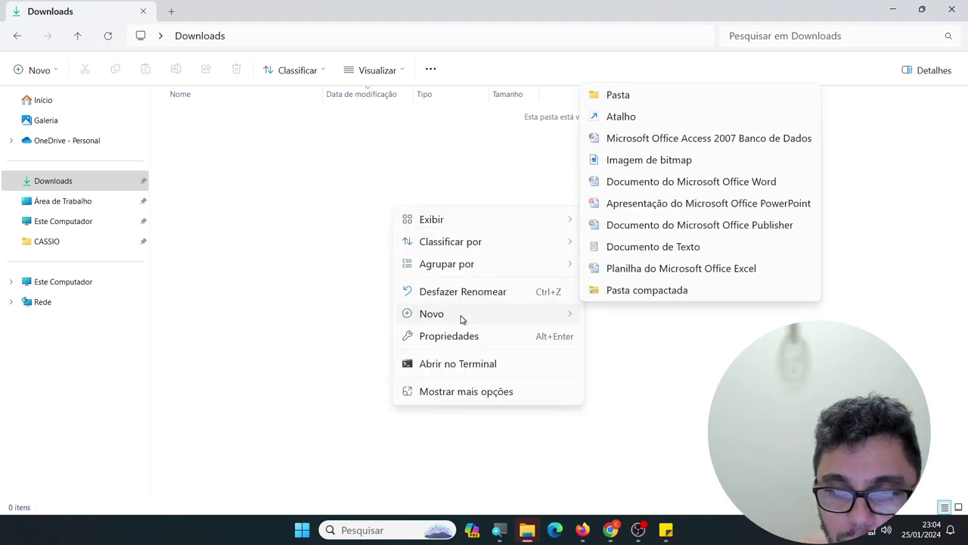
pyautogui.click(622, 95)
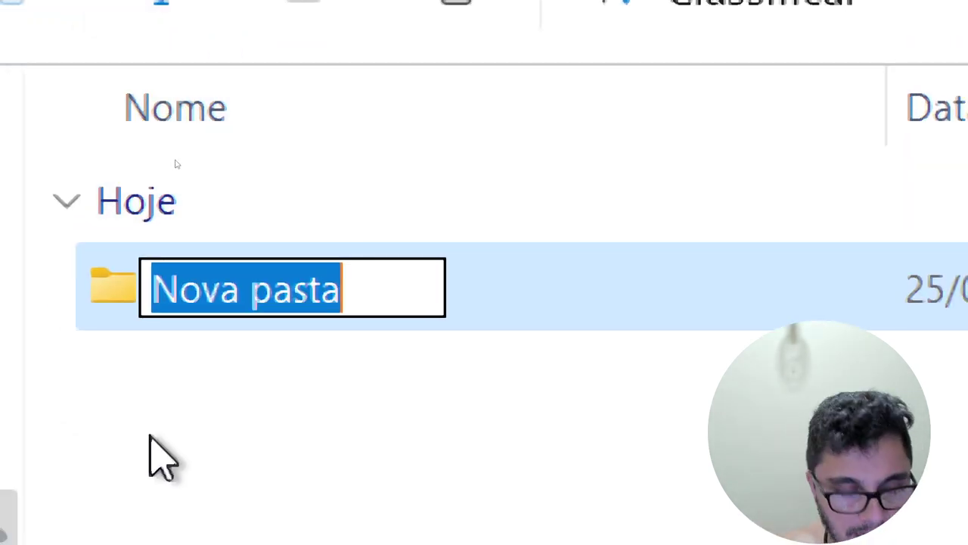
pyautogui.write('teste')
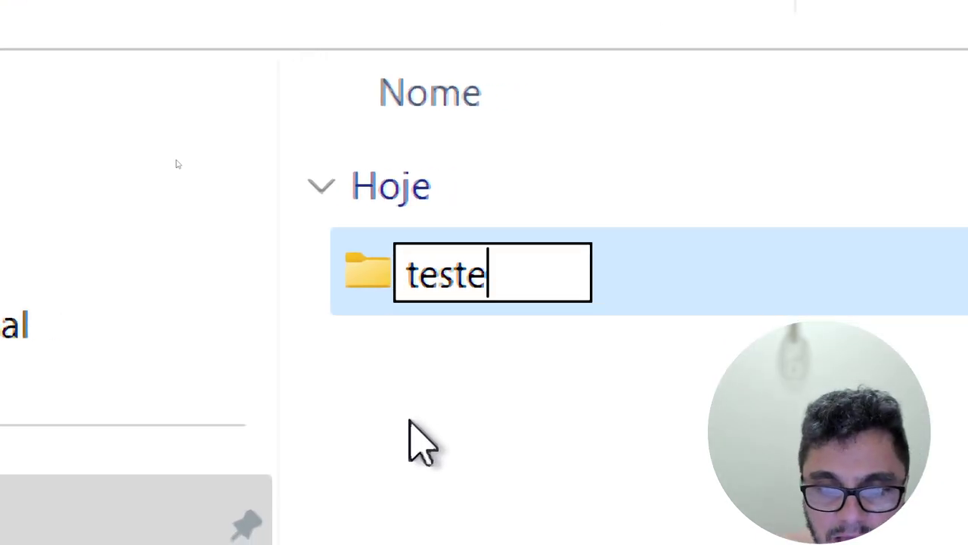
pyautogui.click(414, 421)
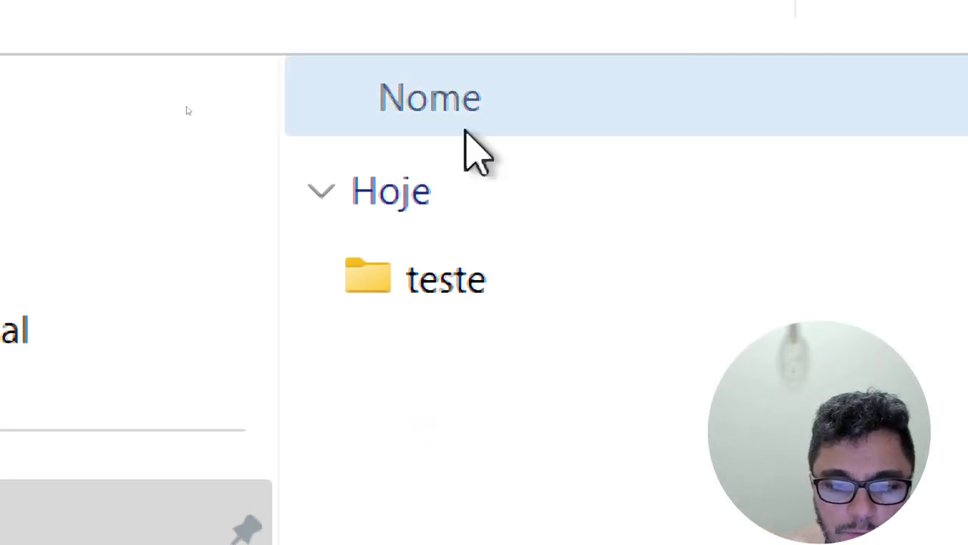
pyautogui.click(485, 240)
pyautogui.press('F2')
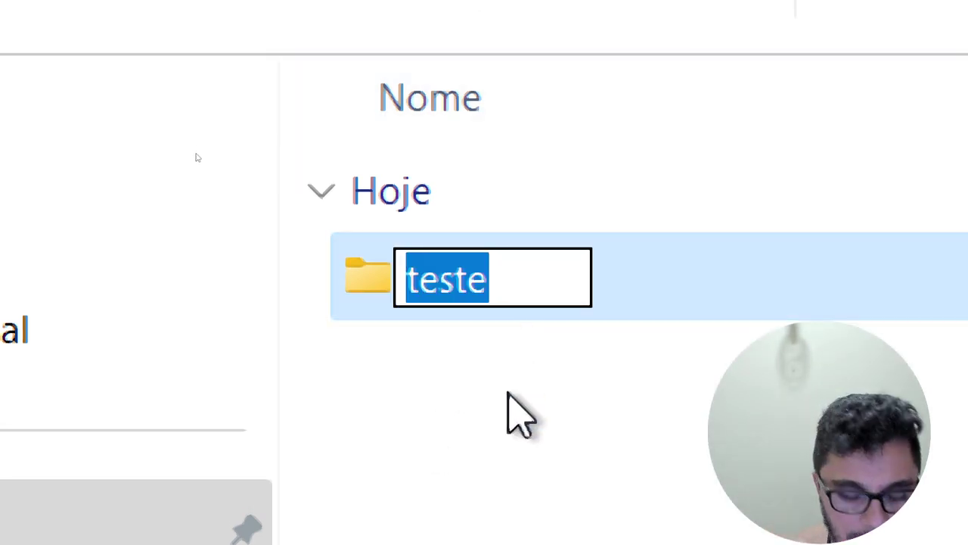
pyautogui.press('Return')
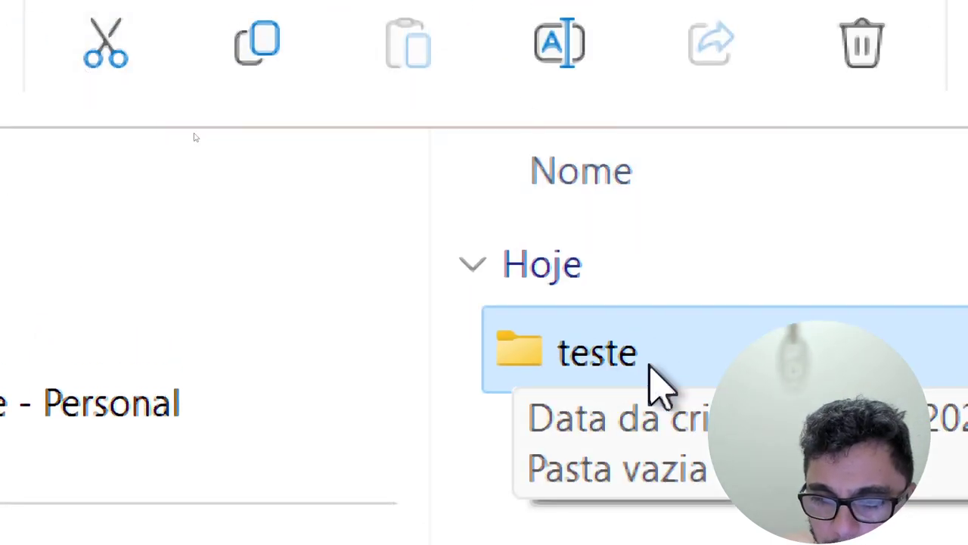
# - Rename the teste folder in Downloads as TESTE in capital letters
pyautogui.rightClick(623, 362)
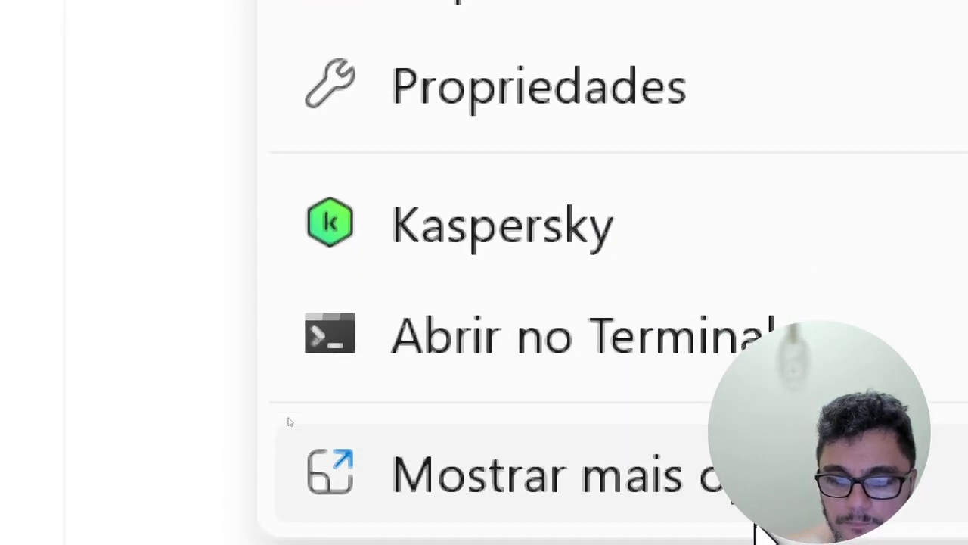
pyautogui.click(705, 382)
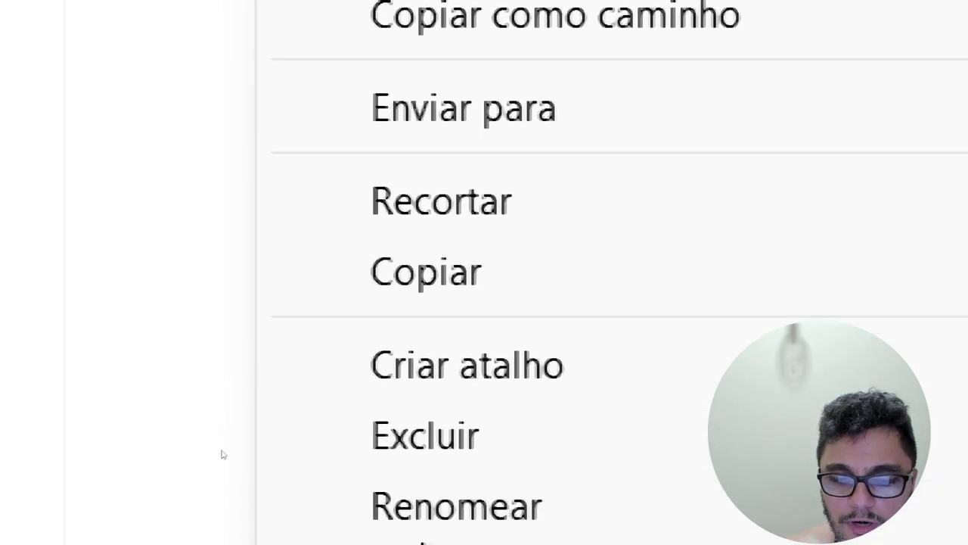
pyautogui.click(503, 437)
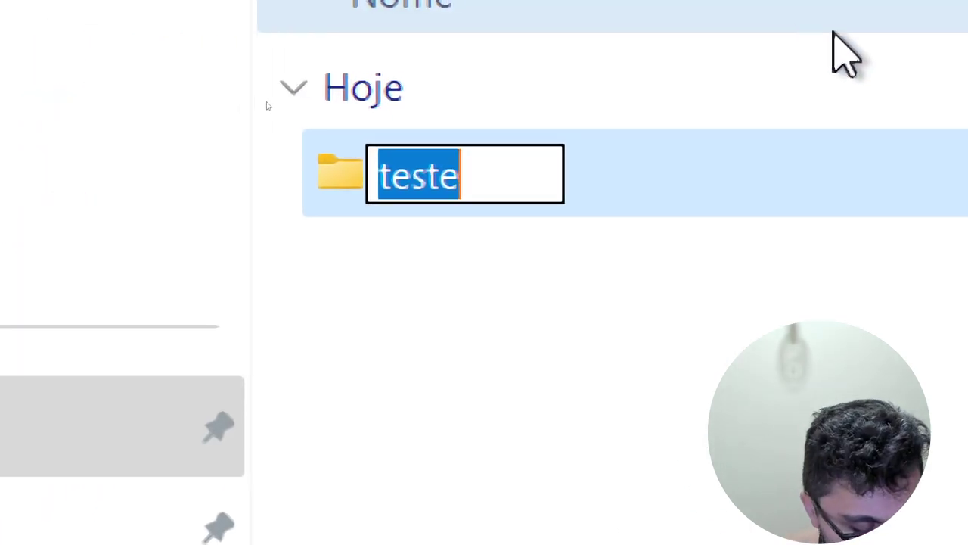
pyautogui.write('TESTE')
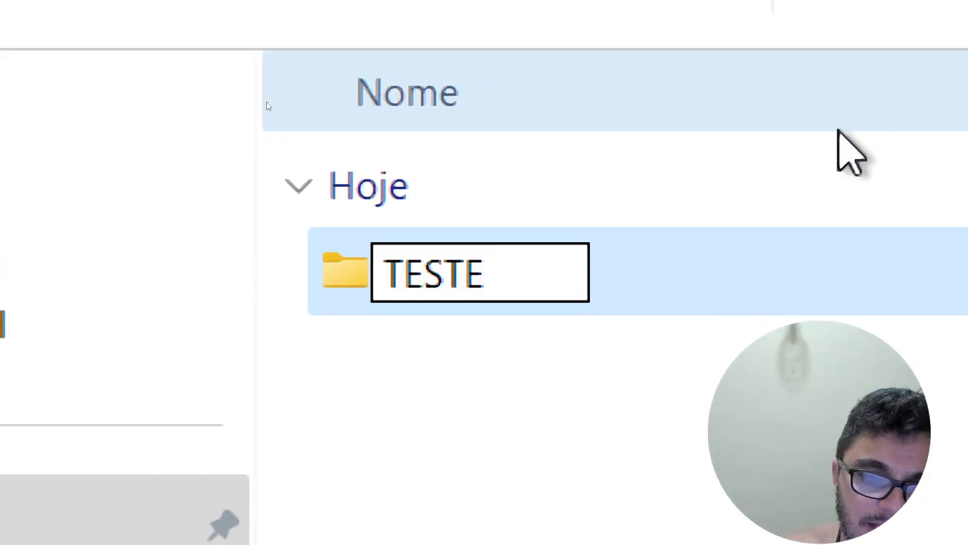
pyautogui.press('Return')
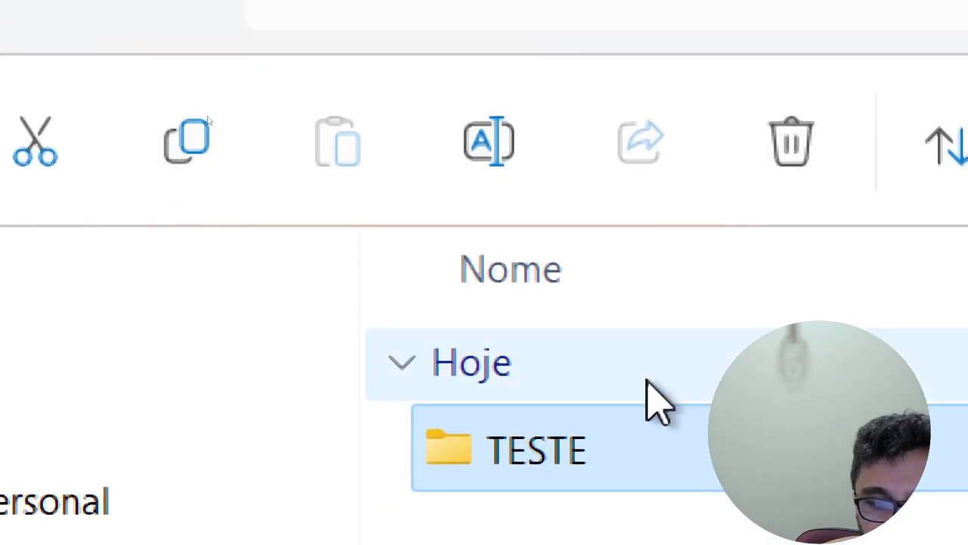
# - Open the TESTE folder, show its full path in the address bar, and go back up to Downloads
pyautogui.press('Delete')
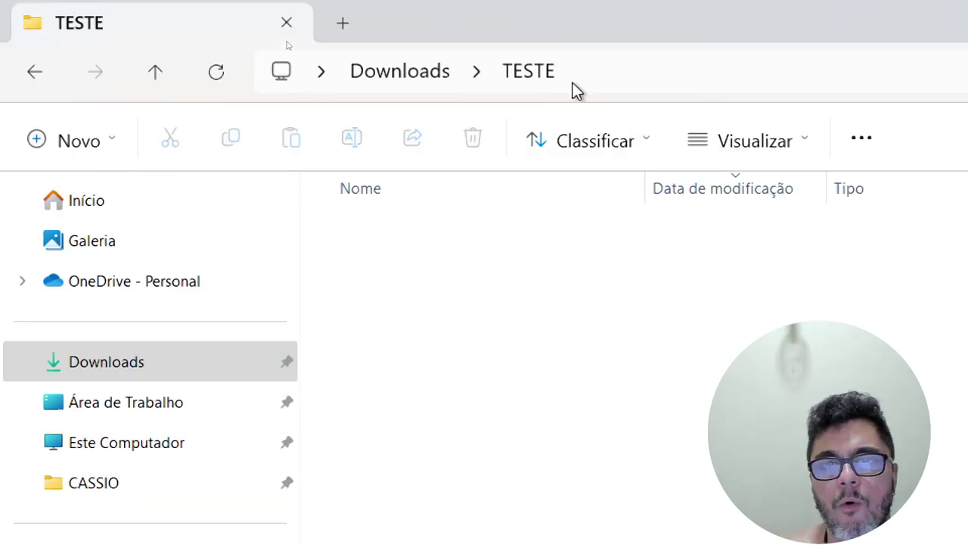
pyautogui.click(648, 83)
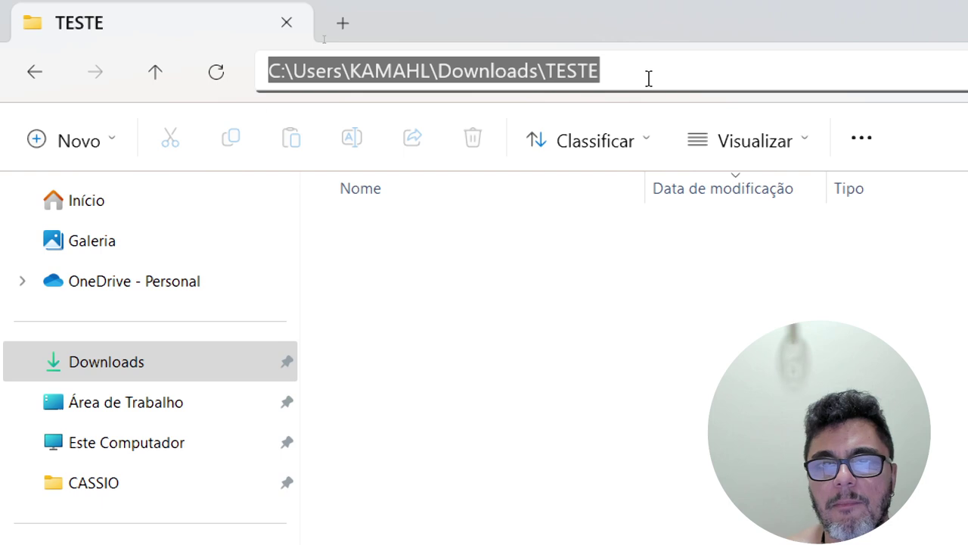
pyautogui.click(632, 286)
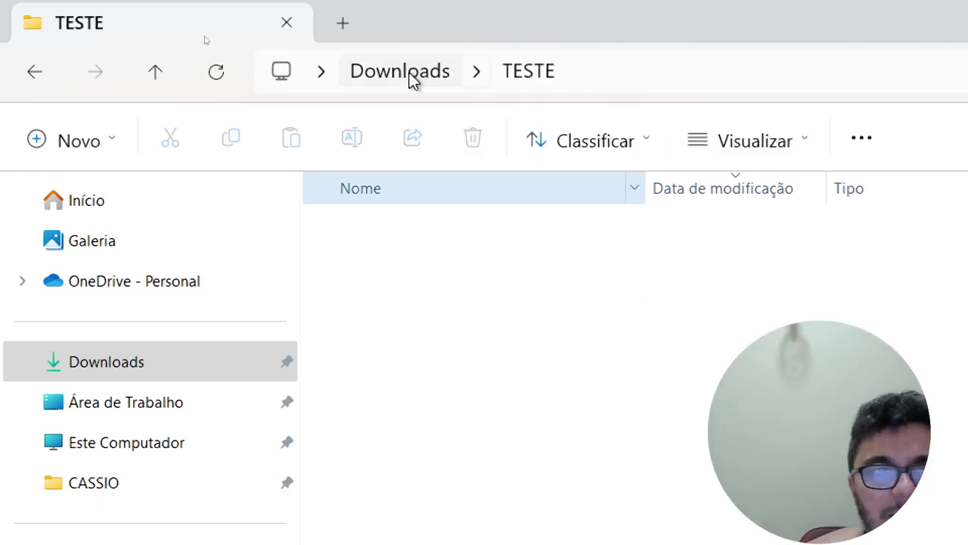
pyautogui.click(157, 76)
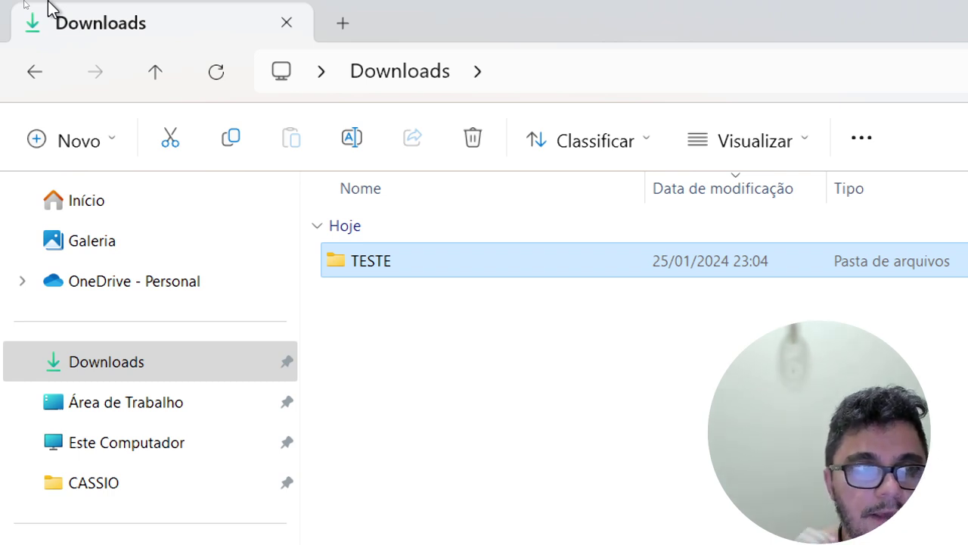
# - Delete the TESTE folder from Downloads, confirming its move to the Lixeira
pyautogui.click(407, 414)
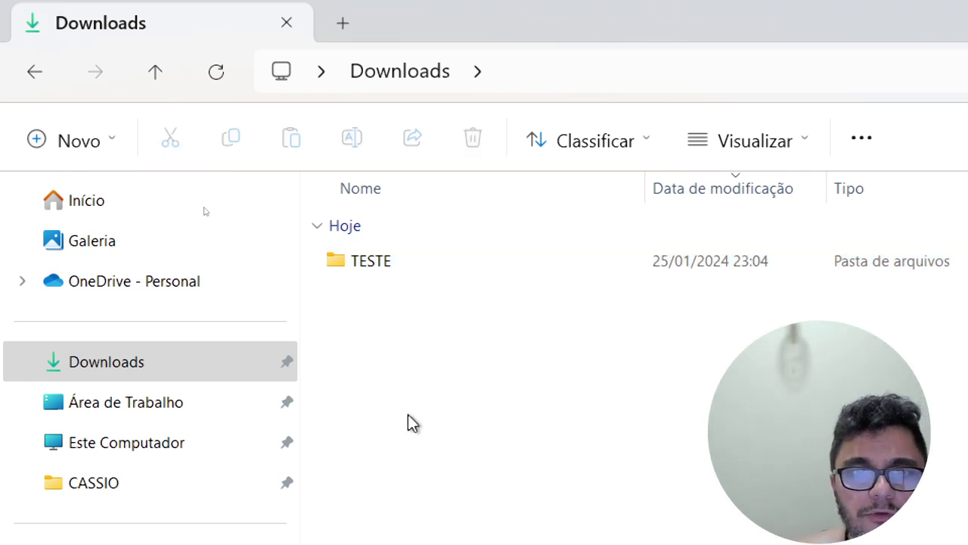
pyautogui.click(405, 272)
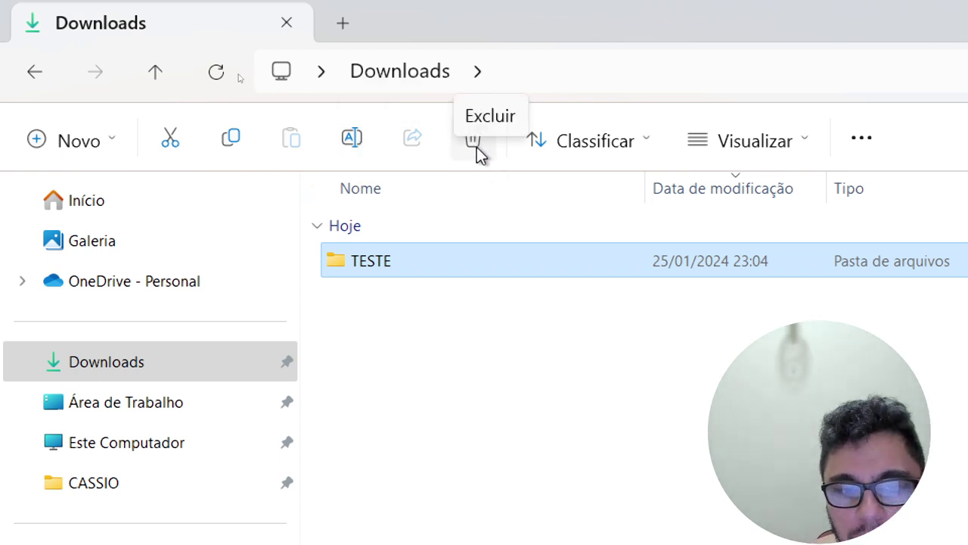
pyautogui.click(492, 360)
pyautogui.click(415, 260)
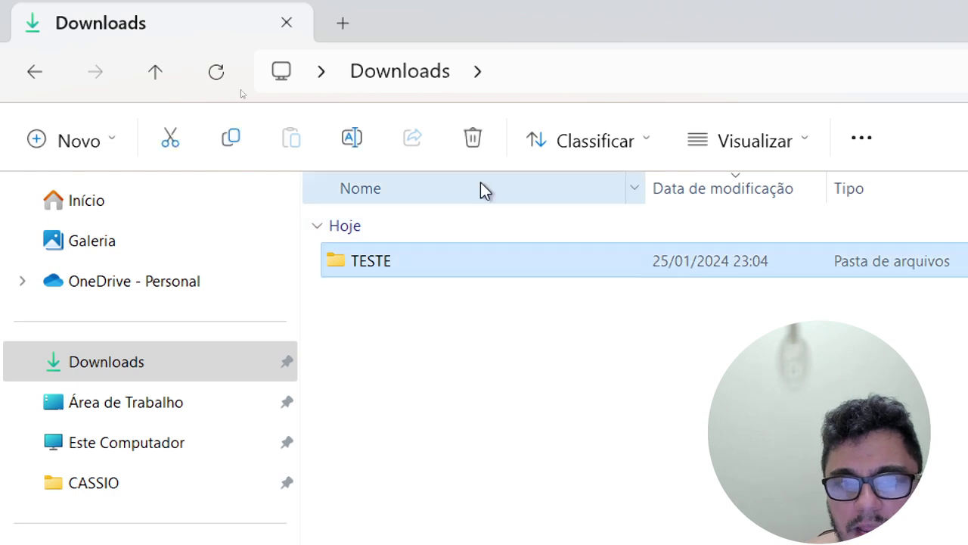
pyautogui.click(477, 138)
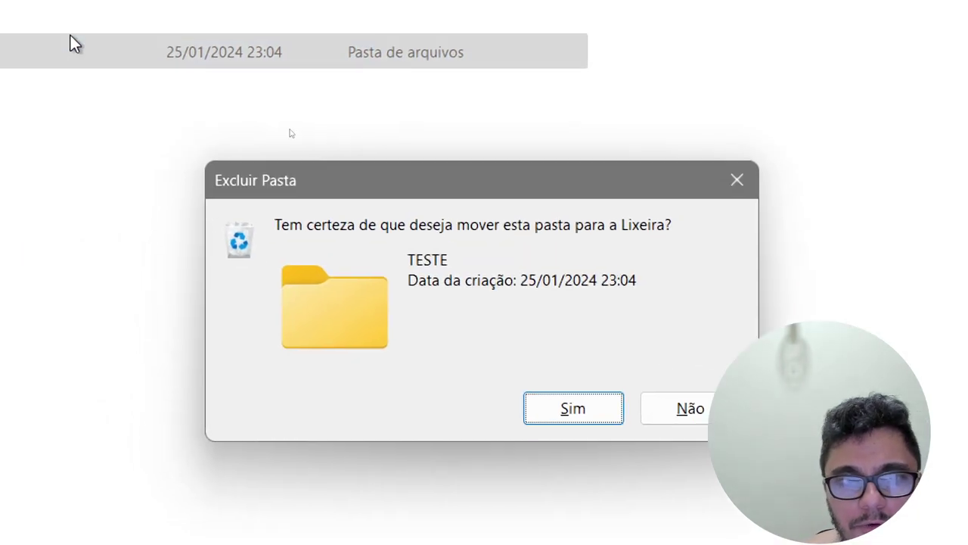
pyautogui.click(541, 417)
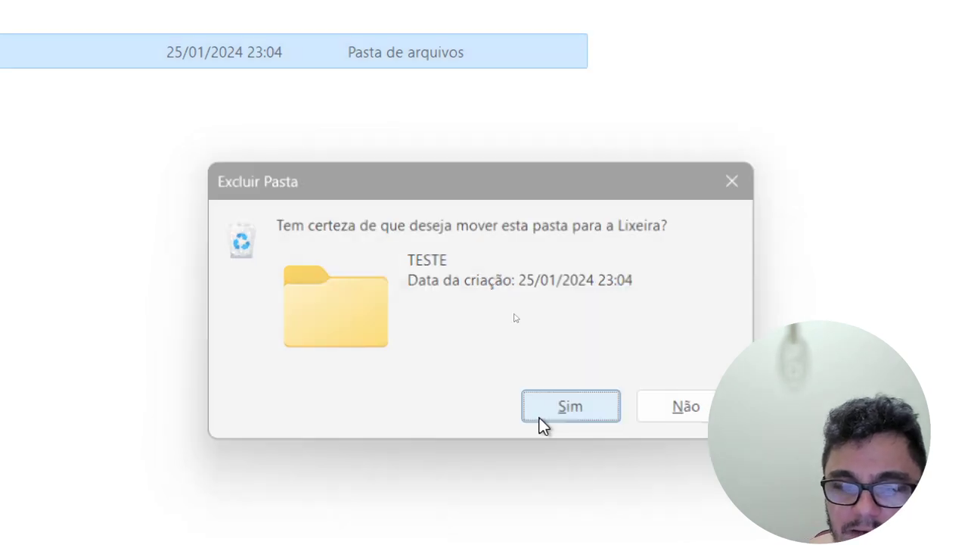